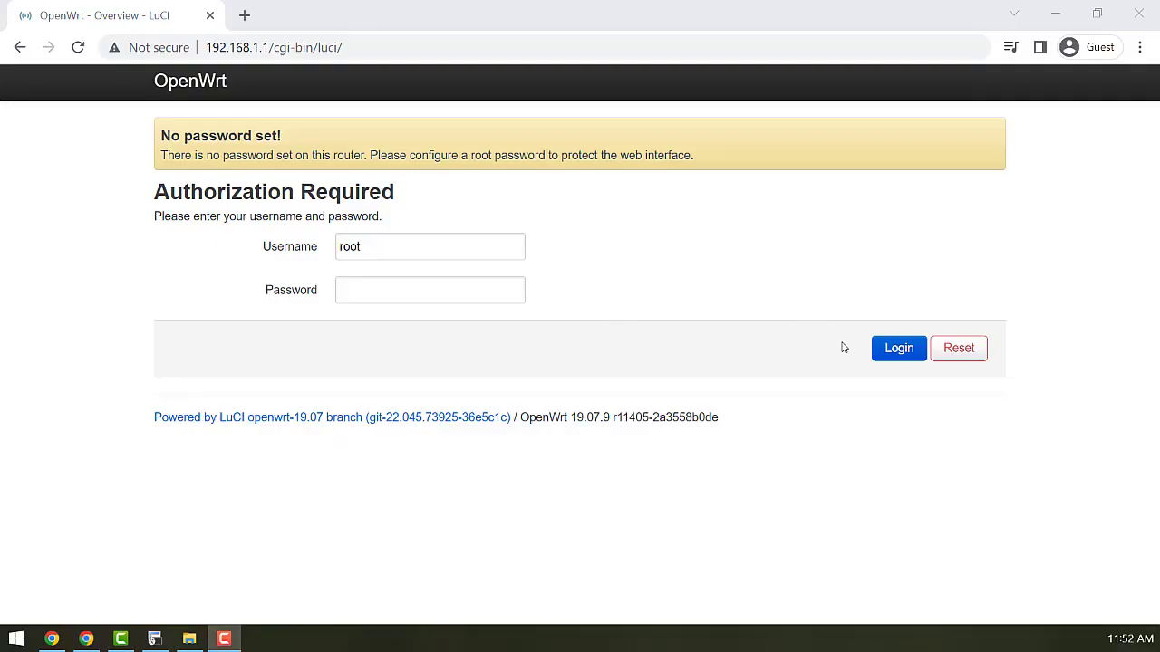
- Log in as root and enable the OpenWrt SSID on the Wireless Overview page
click(881, 359)
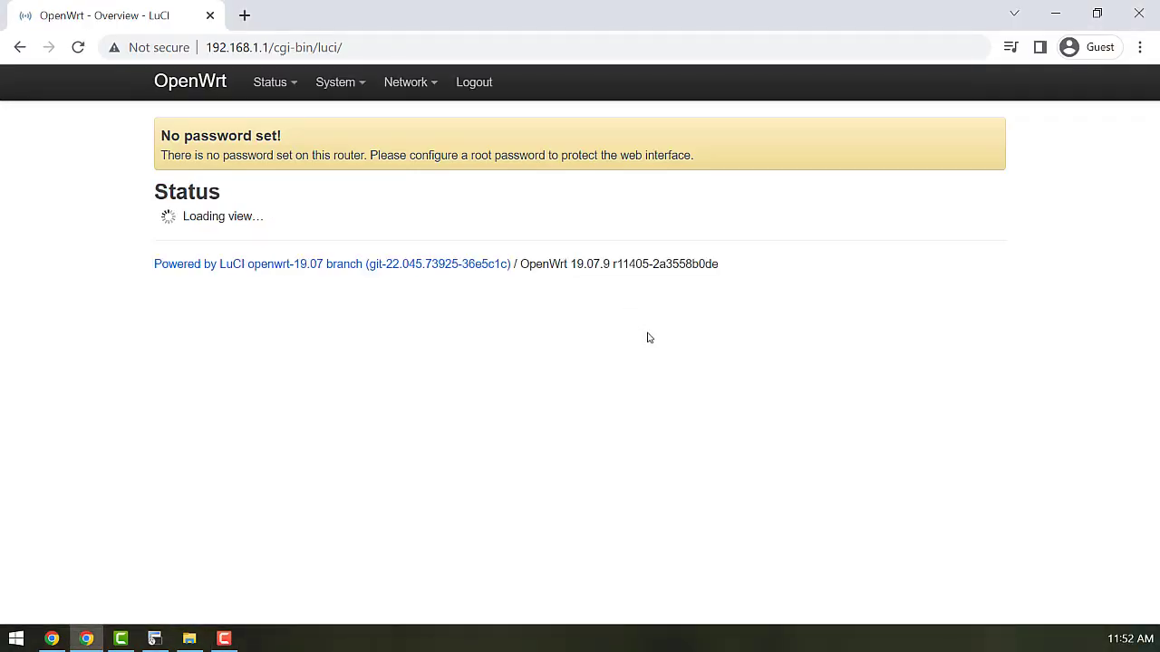
mouse_move(401, 91)
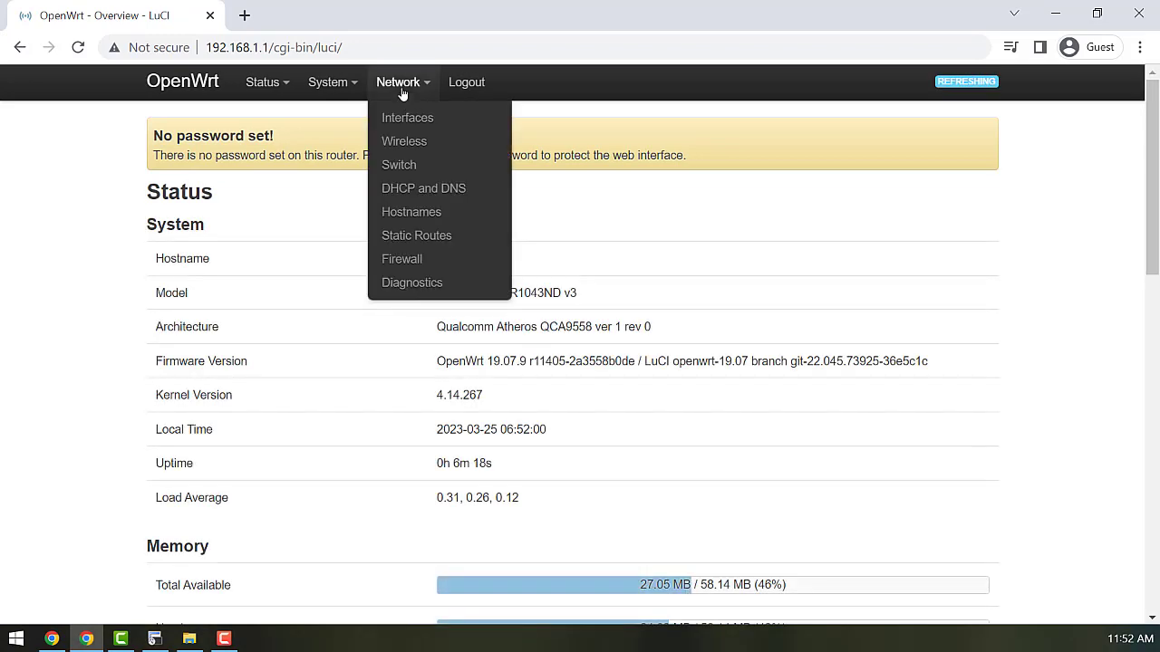
click(405, 141)
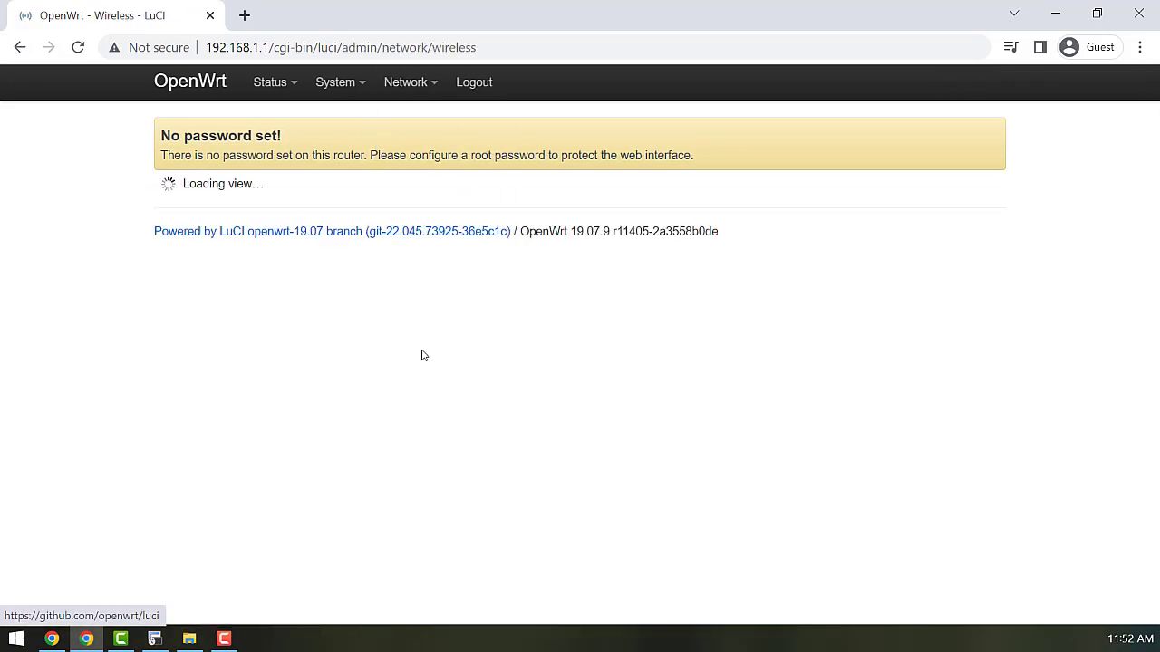
click(736, 289)
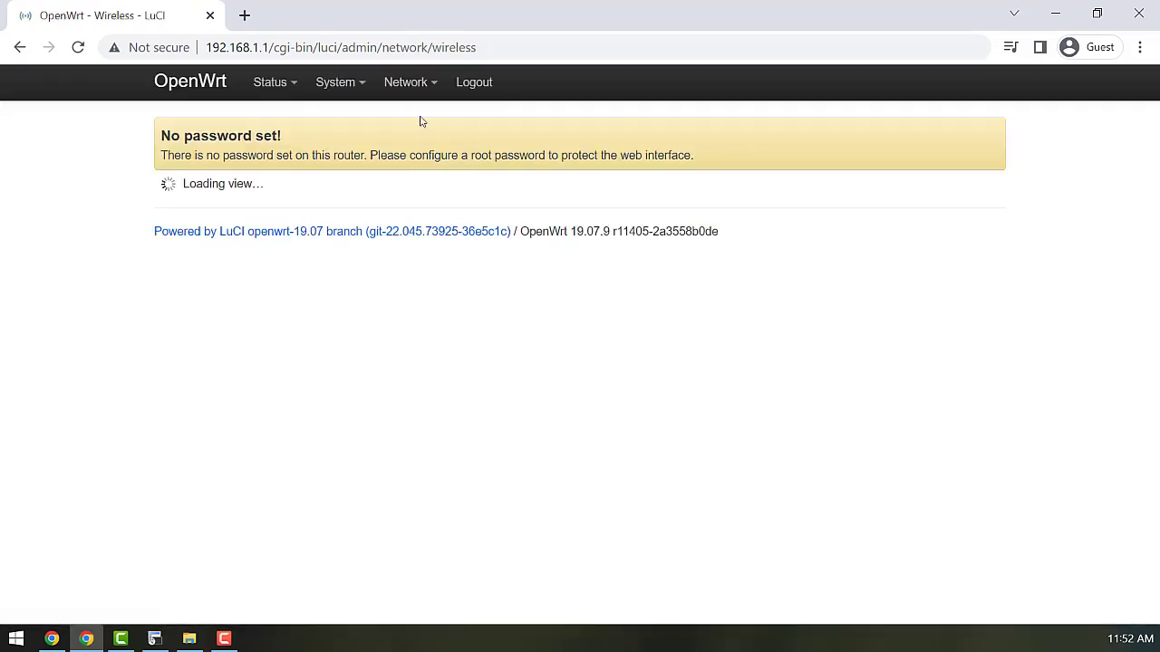
- Go to the firewall's Traffic Rules and start a new rule
mouse_move(408, 82)
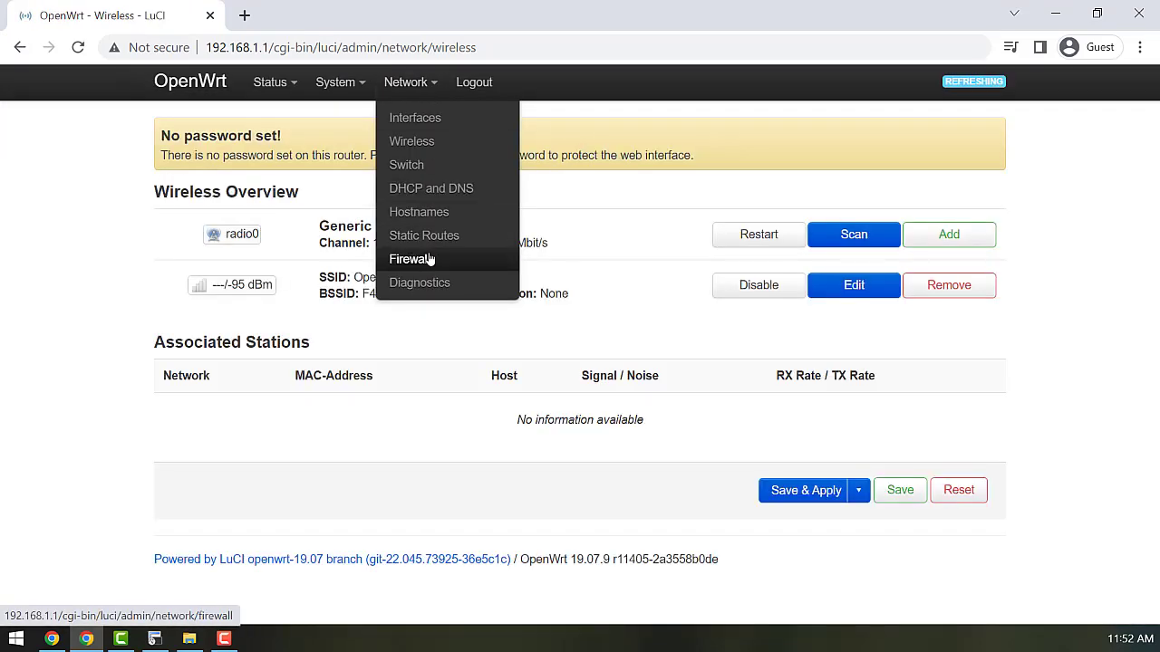
click(427, 260)
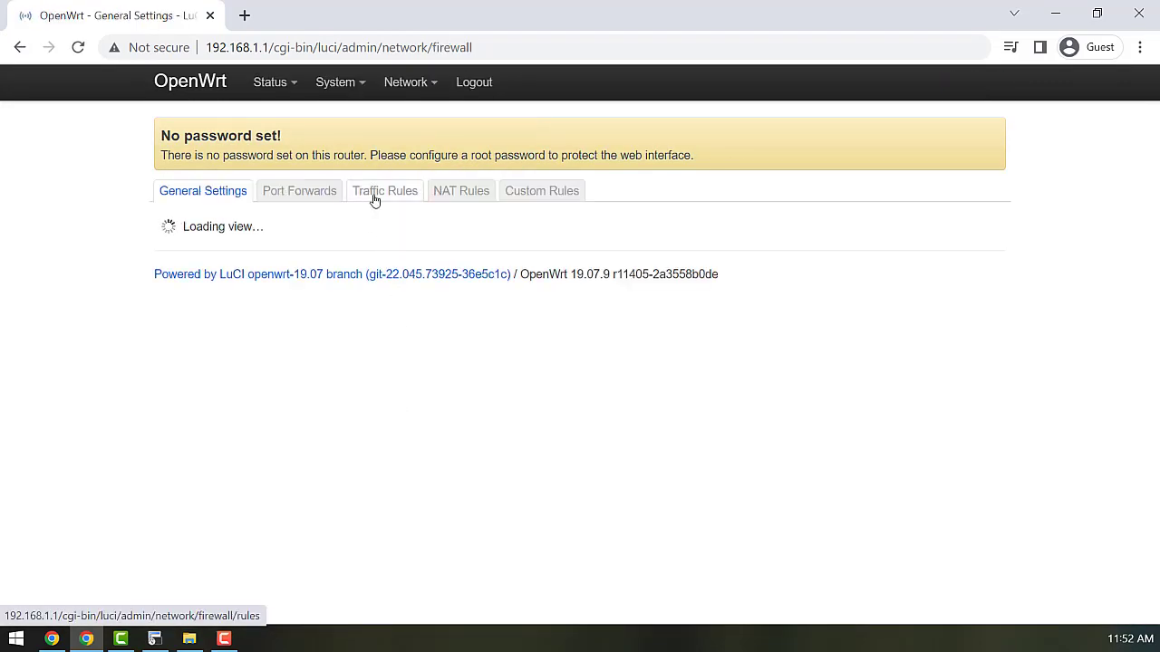
click(374, 200)
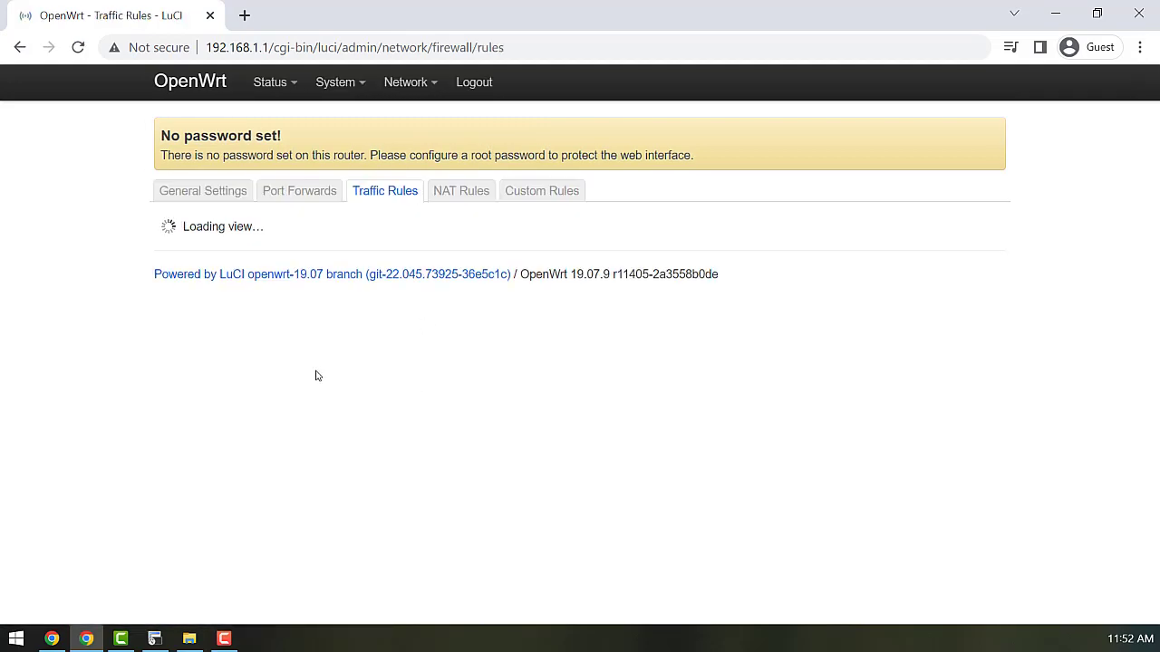
scroll(99, 456, down, 6)
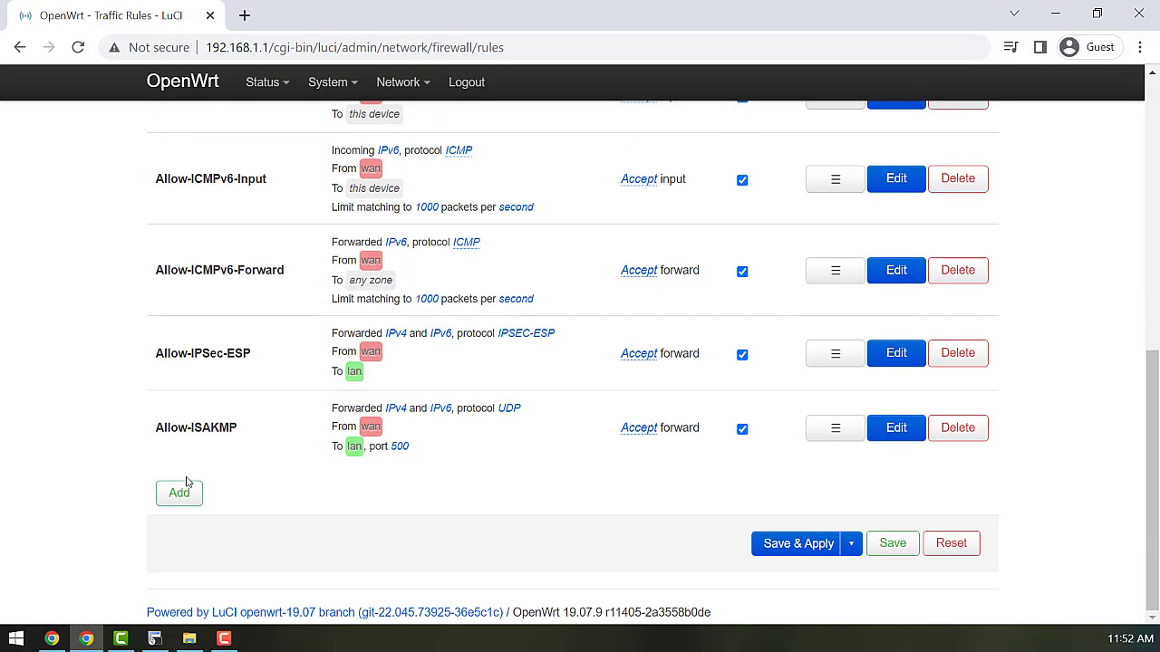
click(184, 492)
- Name the rule SSG with source wan, destination Device, port 22, then save and apply
click(435, 219)
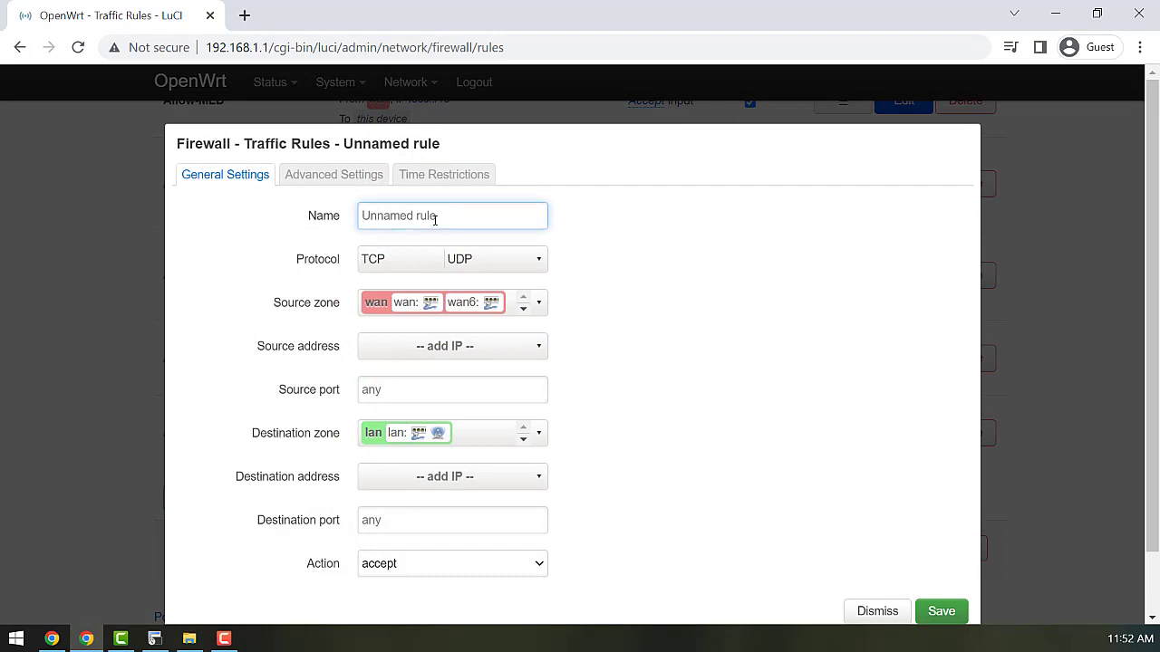
text(SSG)
click(537, 303)
click(508, 419)
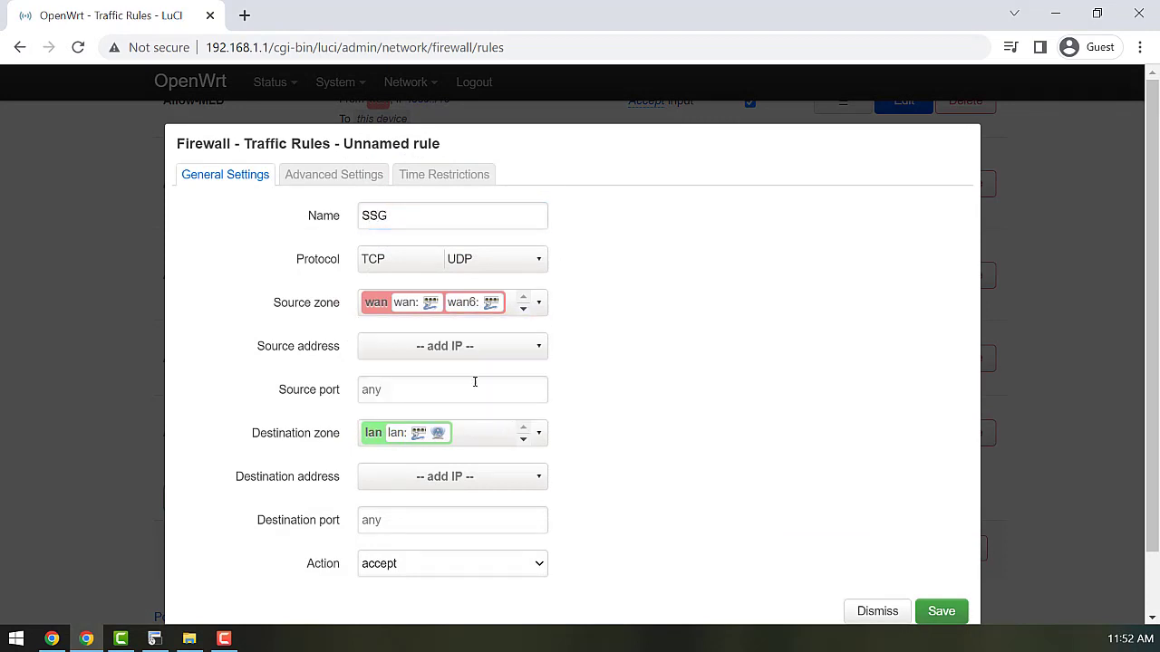
click(538, 434)
click(449, 461)
click(426, 516)
text(22)
click(940, 611)
scroll(743, 541, down, 2)
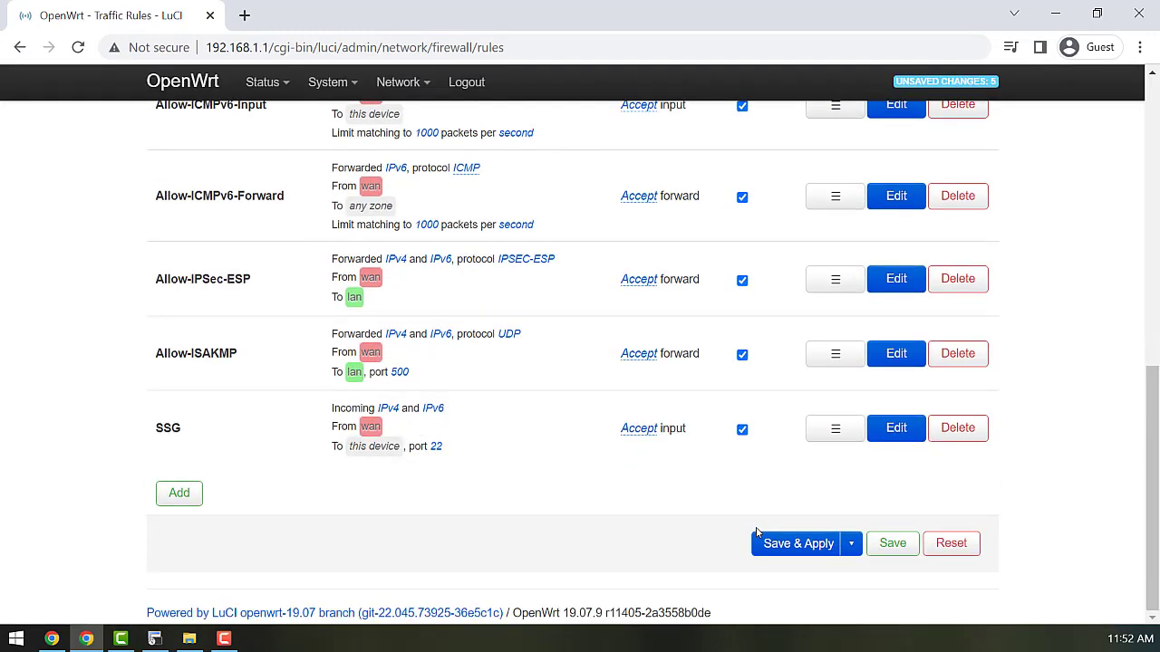
click(795, 547)
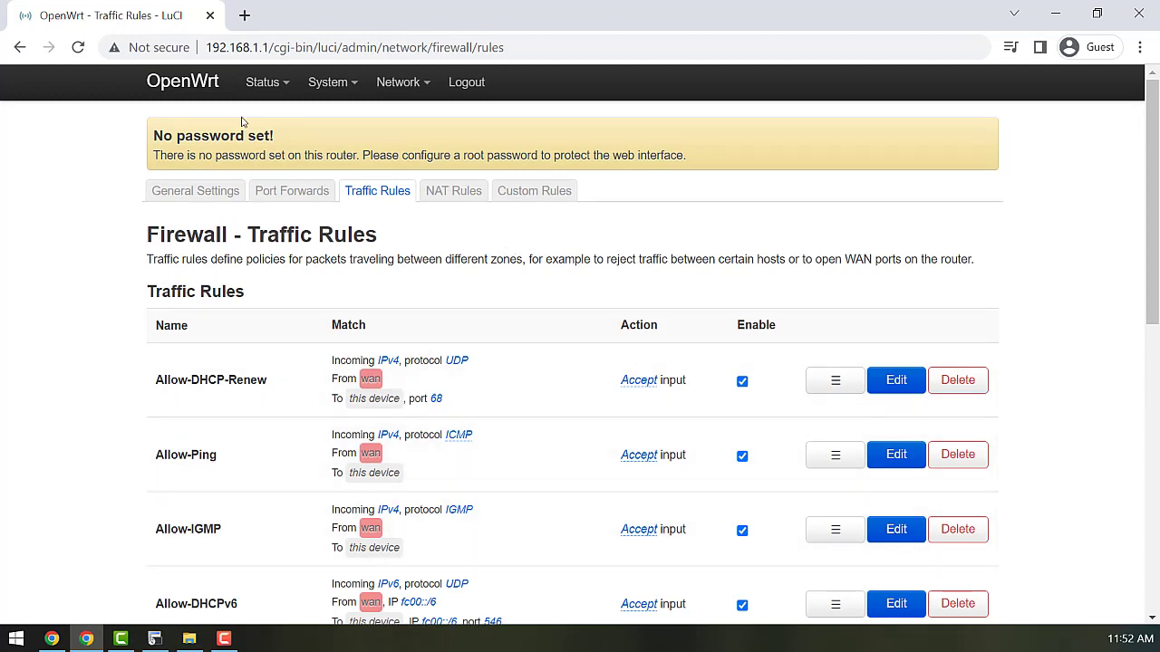
- Select the wan IPv4 upstream address 192.168.100.108/24 on the Status Overview page
mouse_move(260, 87)
click(269, 119)
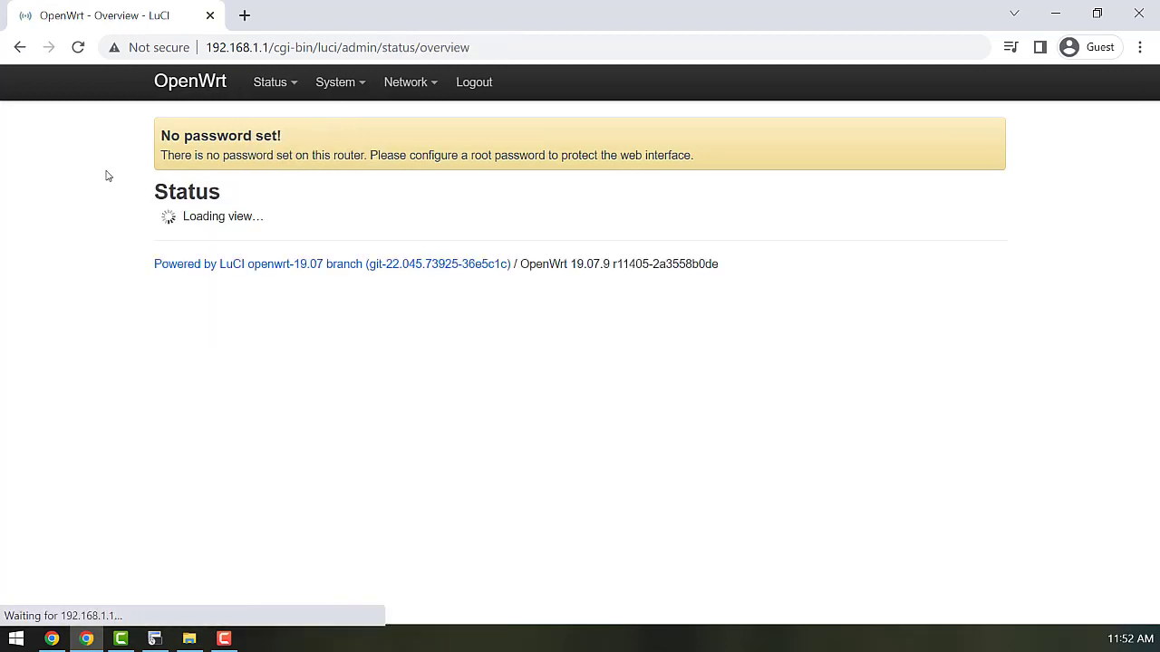
scroll(70, 263, down, 5)
drag(214, 292, 316, 293)
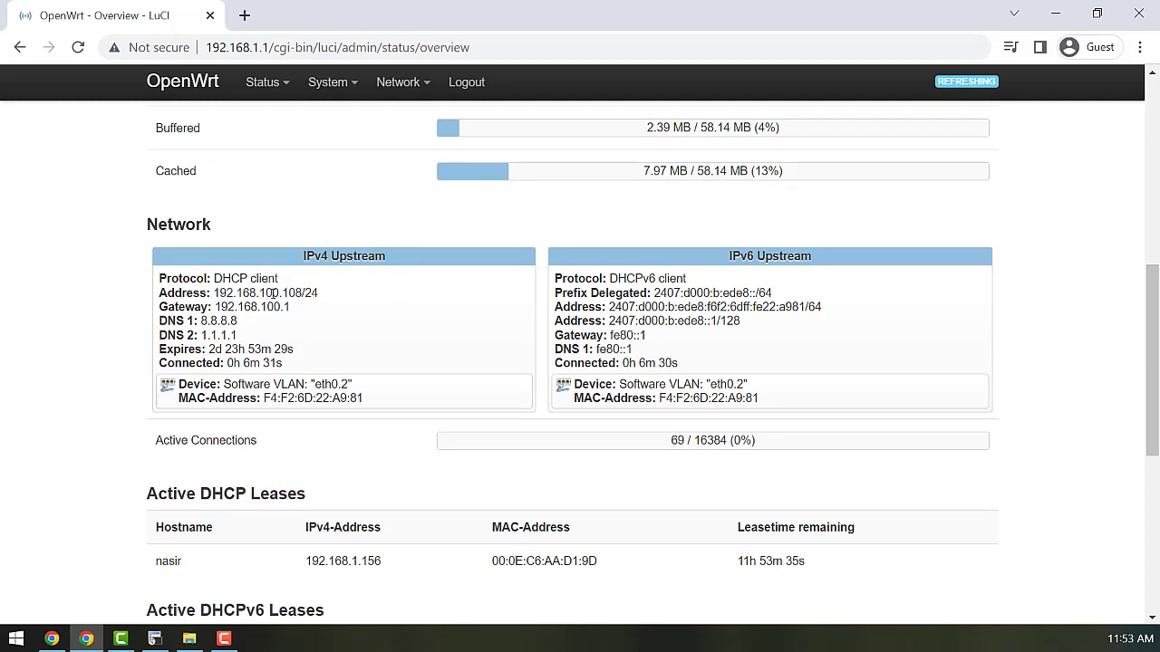
click(155, 639)
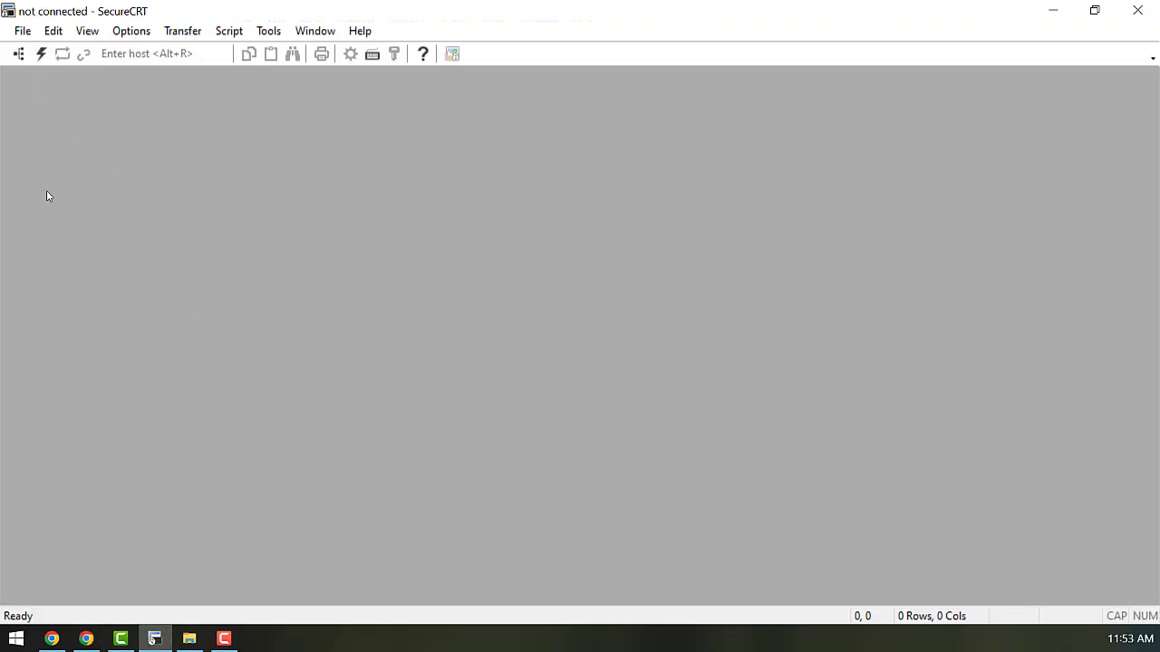
- Quick Connect to the router over SSH and run 'opkg update'
click(41, 53)
click(642, 459)
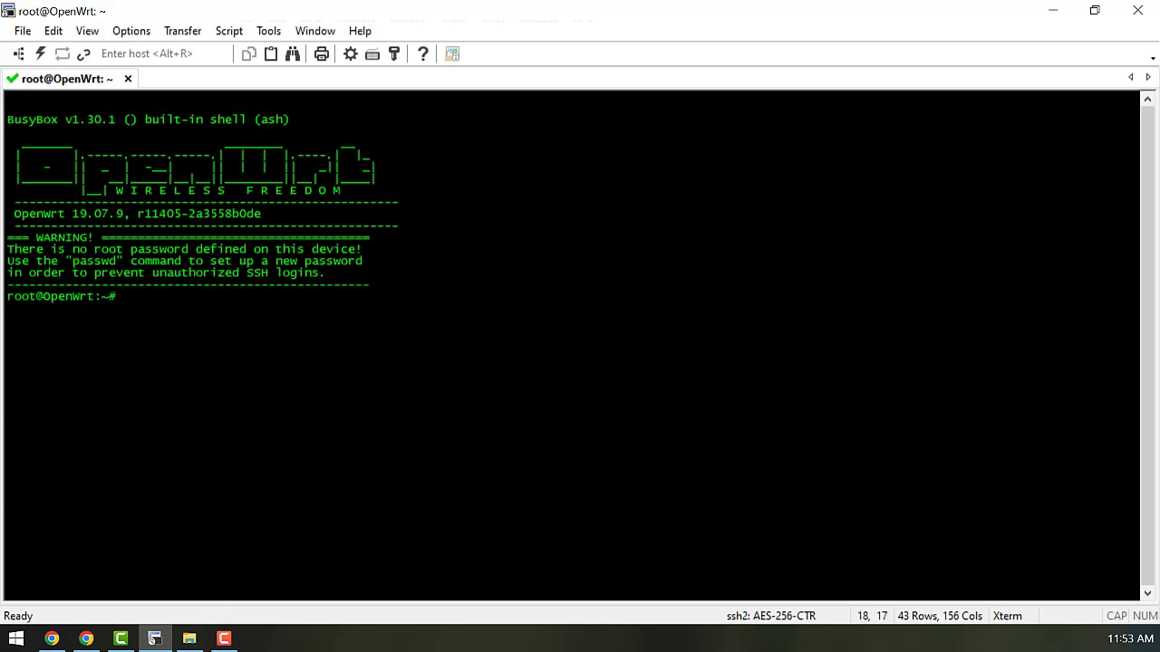
right_click(424, 350)
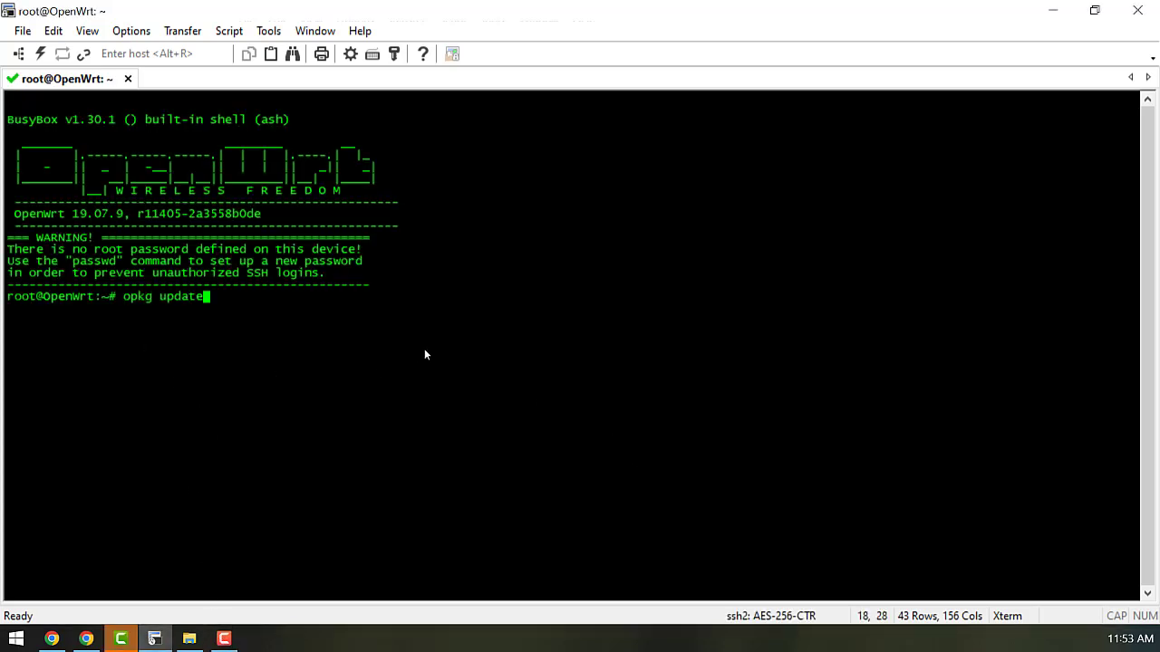
key(Return)
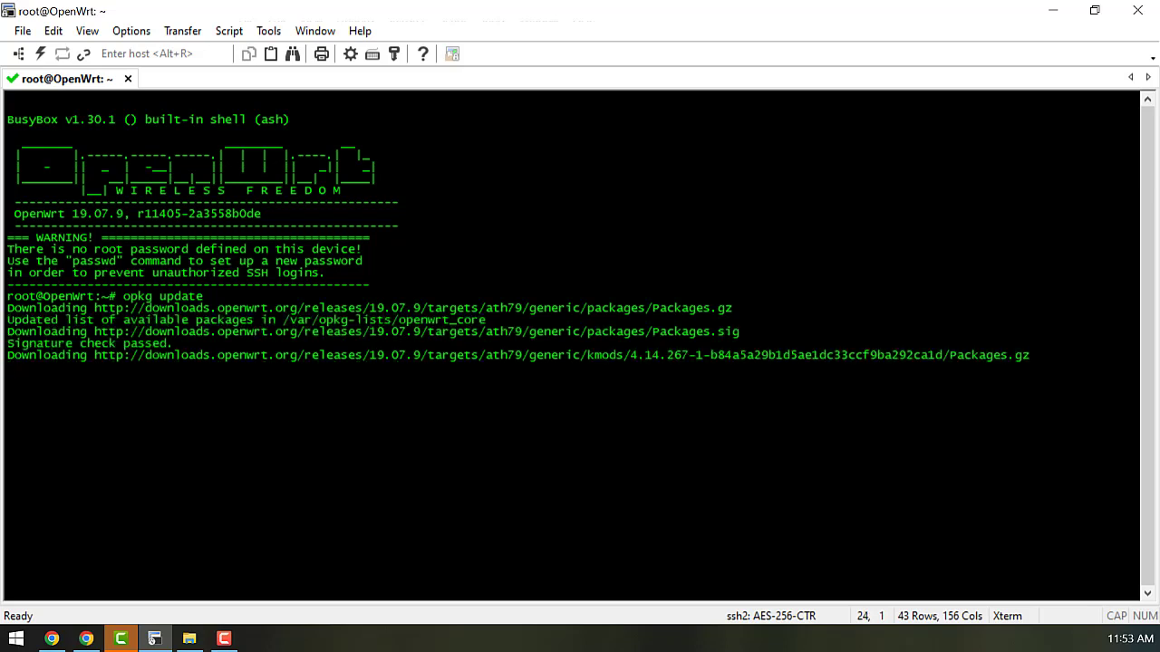
- Run 'opkg install coova-chilli nano' to install the packages
key(alt+Tab)
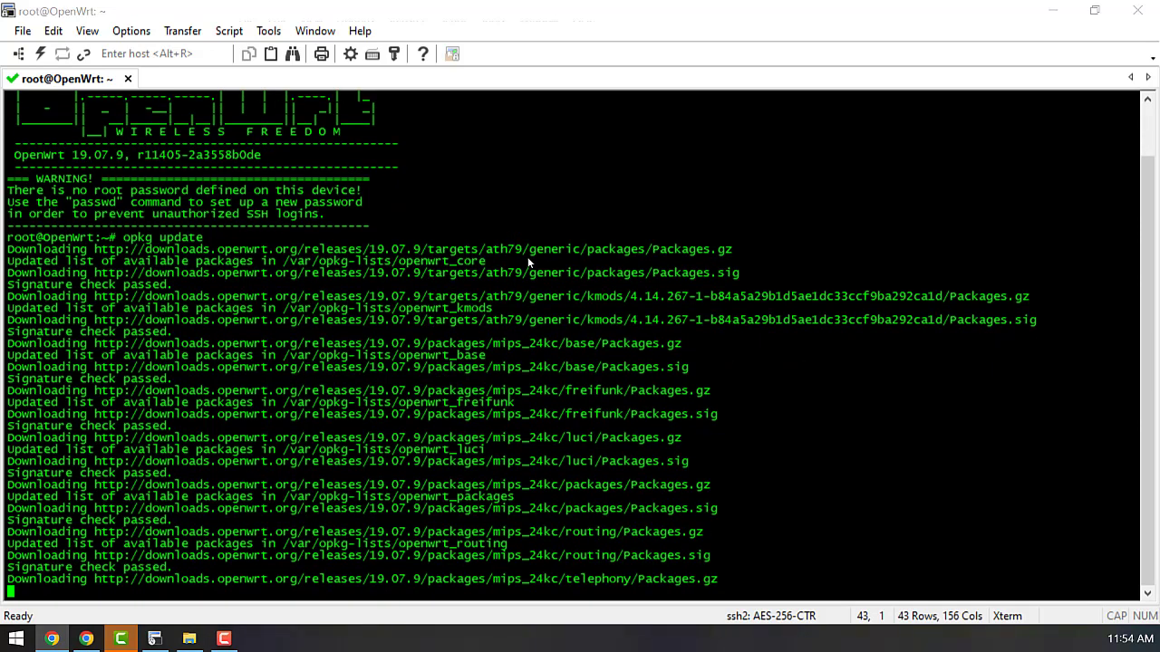
right_click(379, 421)
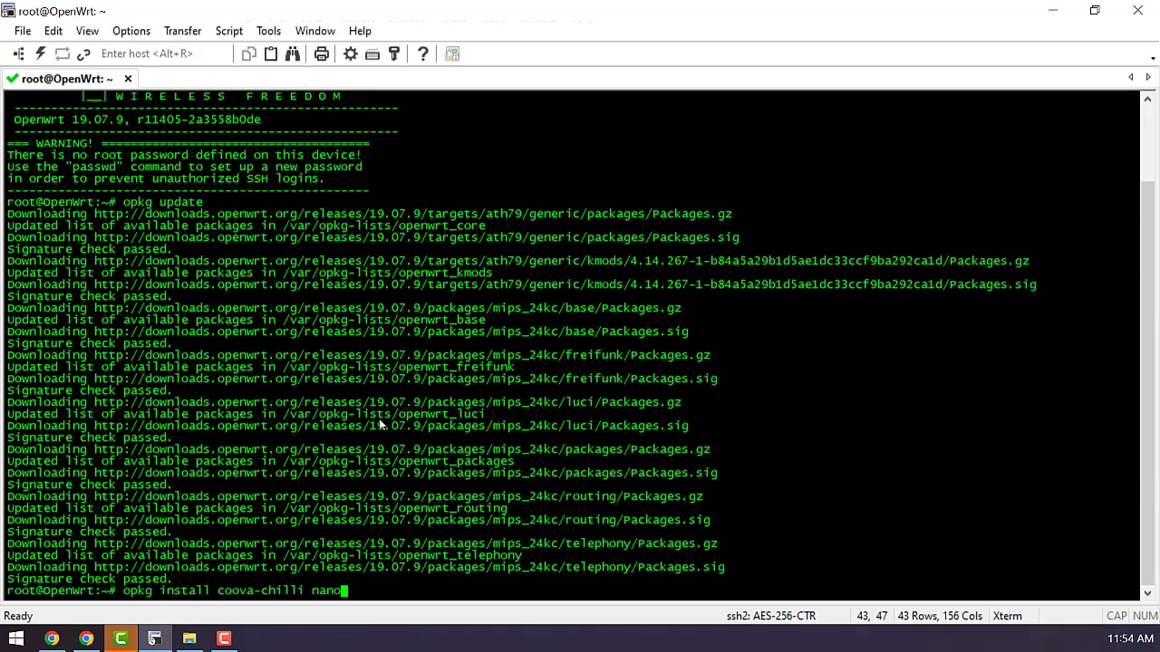
key(Return)
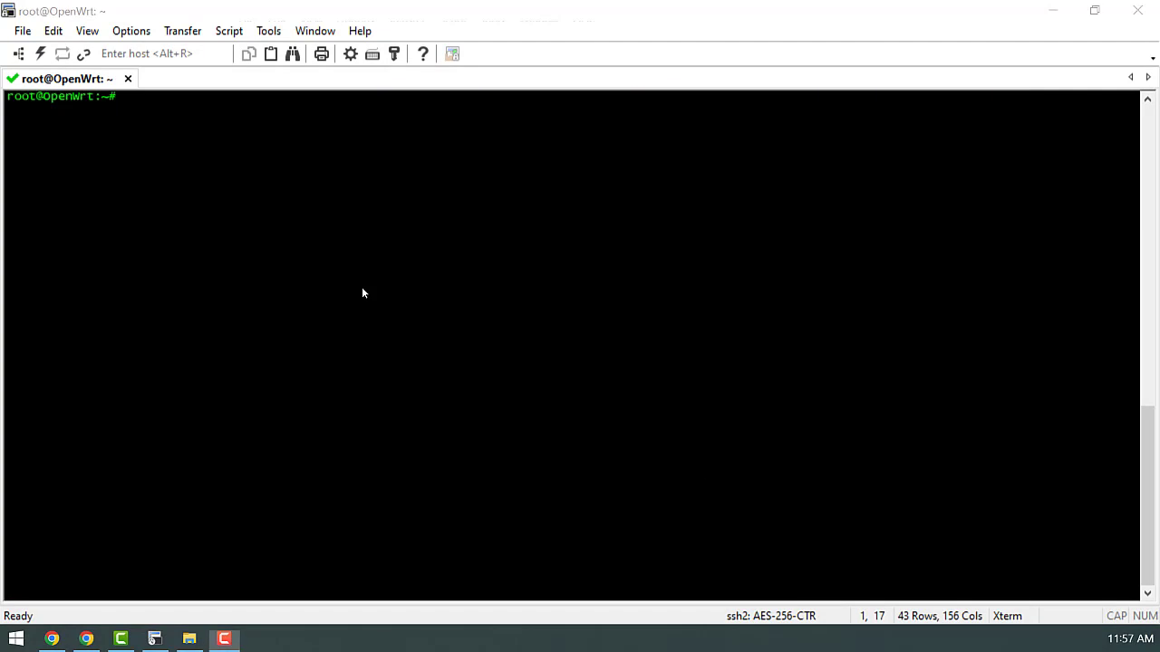
- Open /etc/config/chilli in nano and comment out the option disabled line
text(nano /etc/config/chilli)
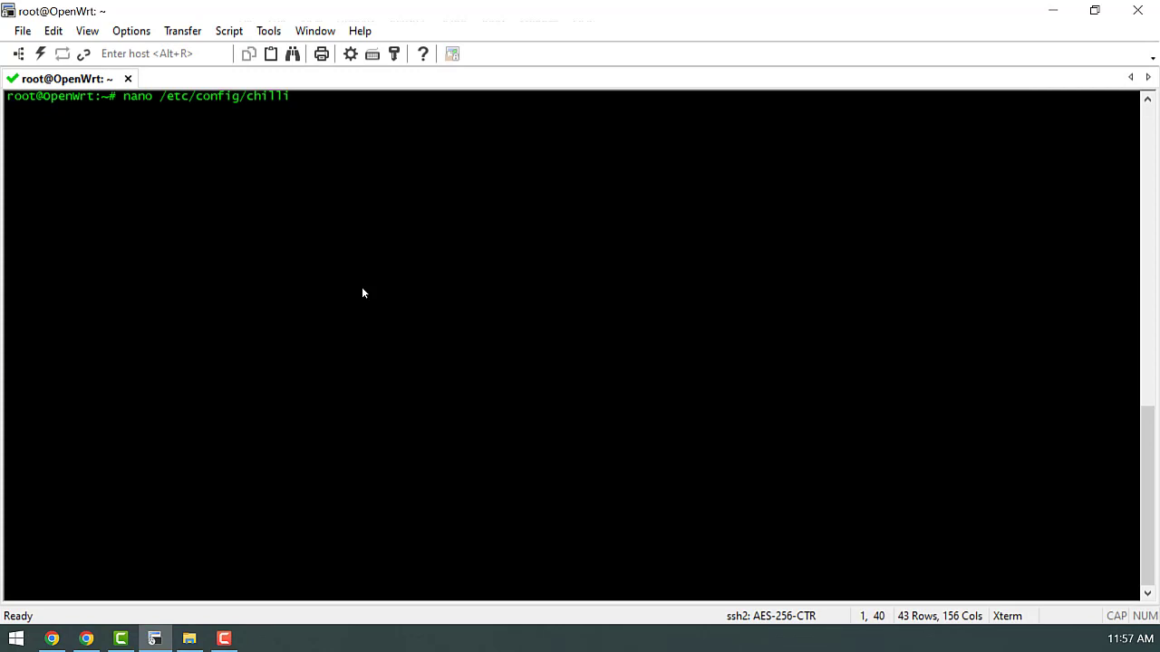
key(Return)
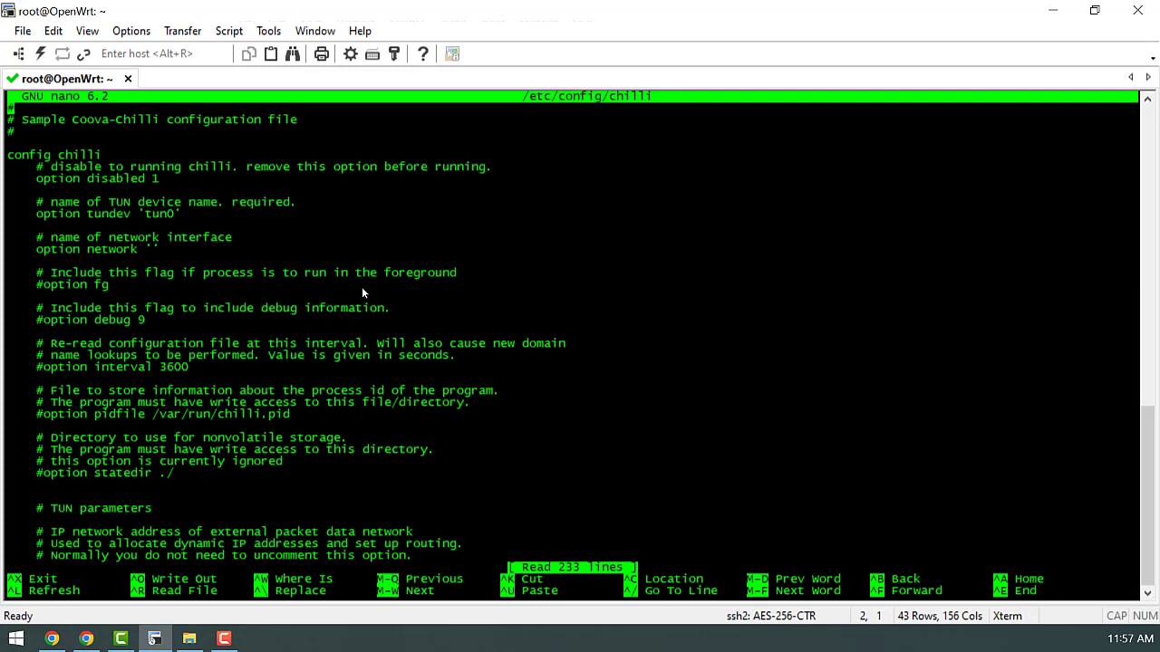
key(Down)
key(Down)
key(Down)
key(Down)
key(Down)
key(Down)
key(Right)
key(Right)
key(Right)
key(Right)
text(#)
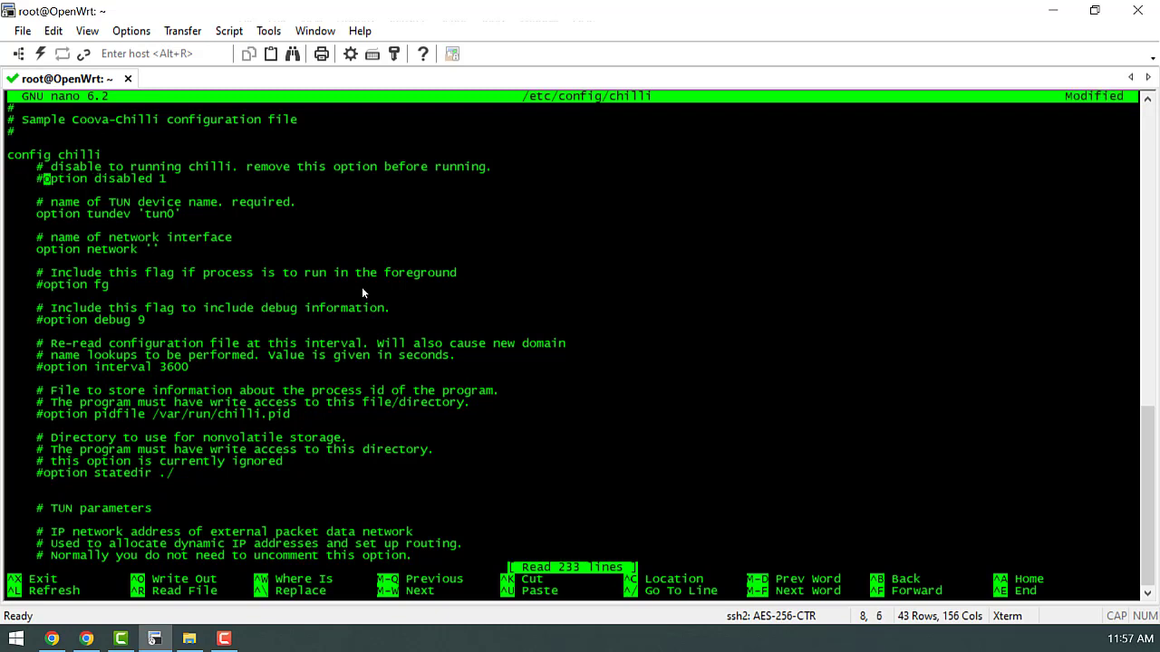
key(Right)
key(Down)
- Replace radiusserver1's default address with 146.190.91.73
key(Page_Down)
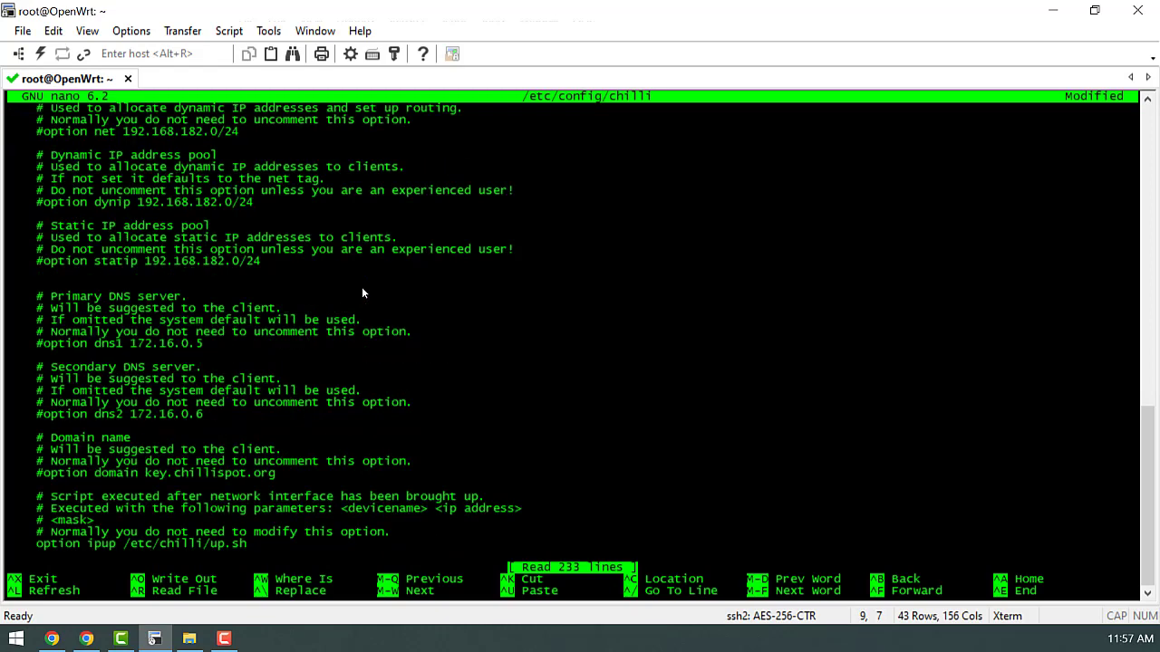
key(Page_Down)
key(Down)
key(Down)
key(Down)
key(Down)
key(Down)
key(Down)
key(Down)
key(Down)
key(Down)
key(Down)
key(End)
key(BackSpace)
key(BackSpace)
key(BackSpace)
key(BackSpace)
key(BackSpace)
key(BackSpace)
key(BackSpace)
key(BackSpace)
key(BackSpace)
key(BackSpace)
key(BackSpace)
key(BackSpace)
key(BackSpace)
key(BackSpace)
key(BackSpace)
key(BackSpace)
key(BackSpace)
key(BackSpace)
key(BackSpace)
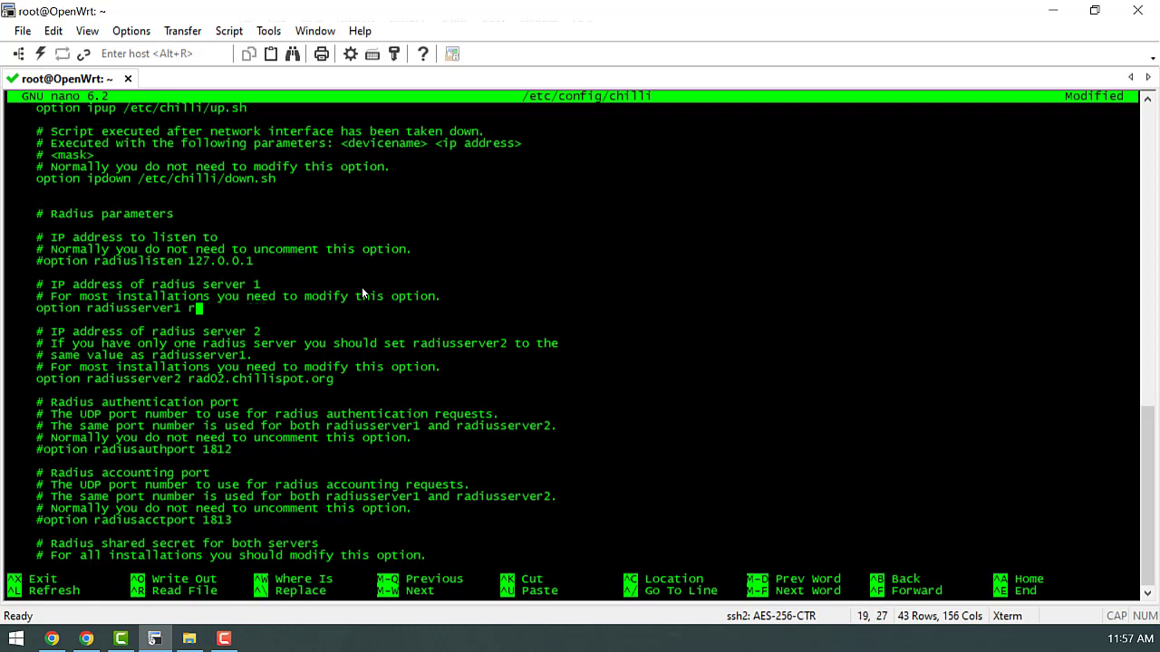
click(52, 639)
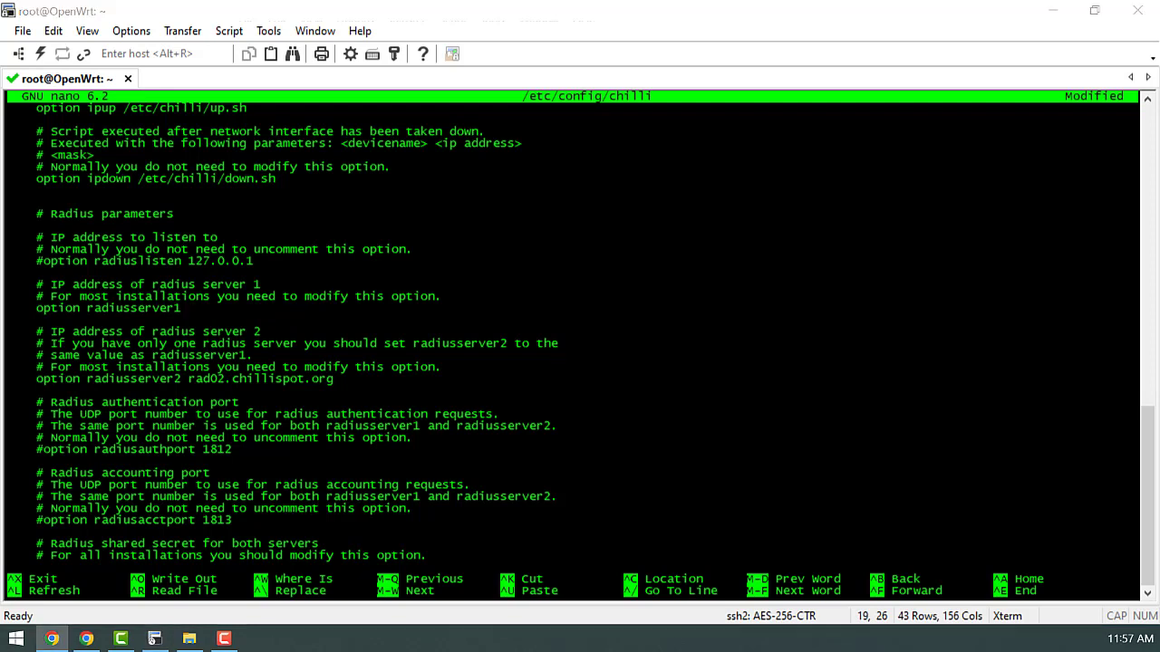
right_click(312, 306)
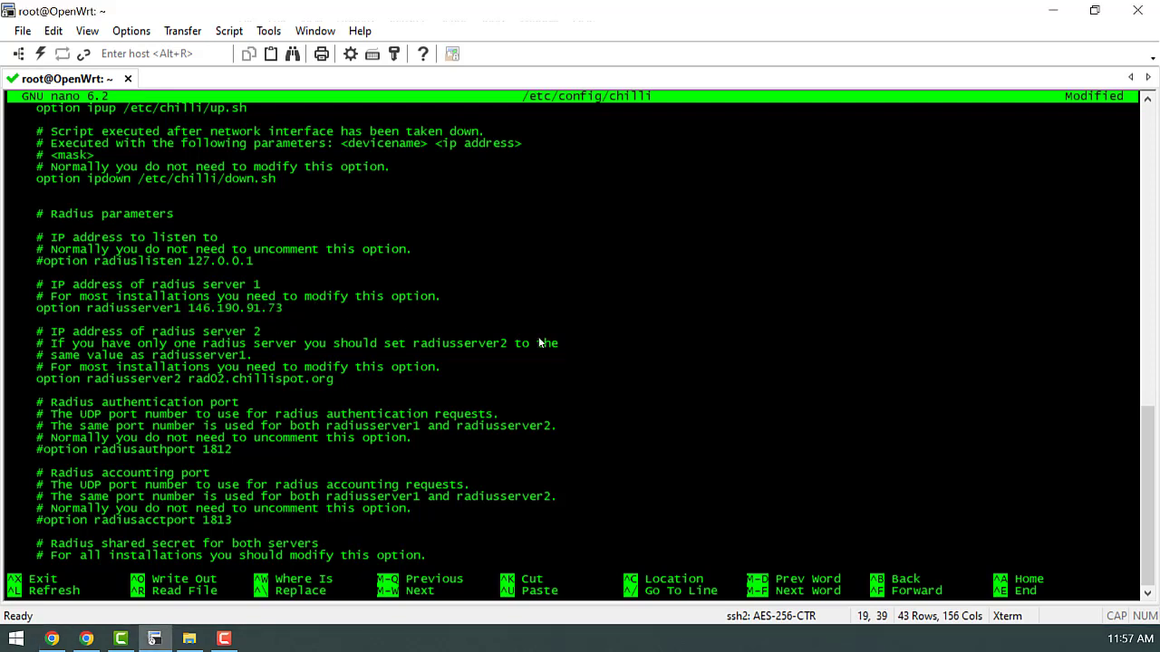
- Comment out radiusserver2 and uncomment radiussecret, giving it a shared secret value
key(Down)
key(Down)
key(Down)
key(Down)
key(Down)
key(Down)
key(Right)
key(Right)
key(Right)
key(Right)
text(#)
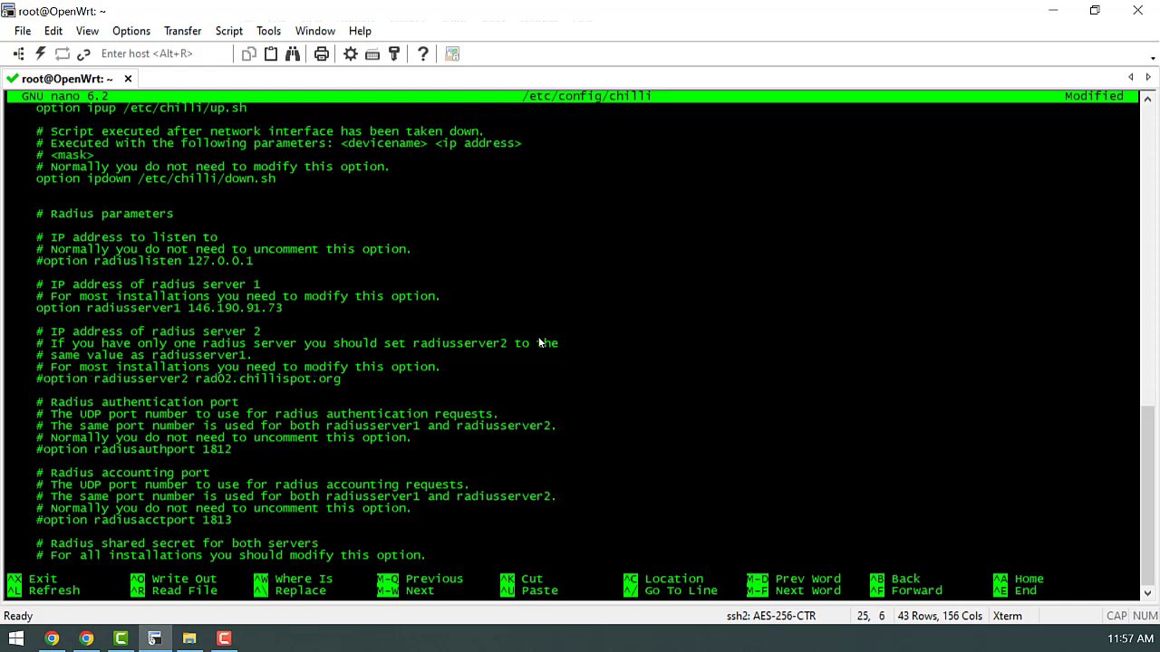
key(Down)
key(Down)
key(Down)
key(Down)
key(Down)
key(Down)
key(Down)
key(Down)
key(Down)
key(Down)
key(Down)
key(Down)
key(Down)
key(Down)
key(Down)
key(Up)
key(BackSpace)
key(End)
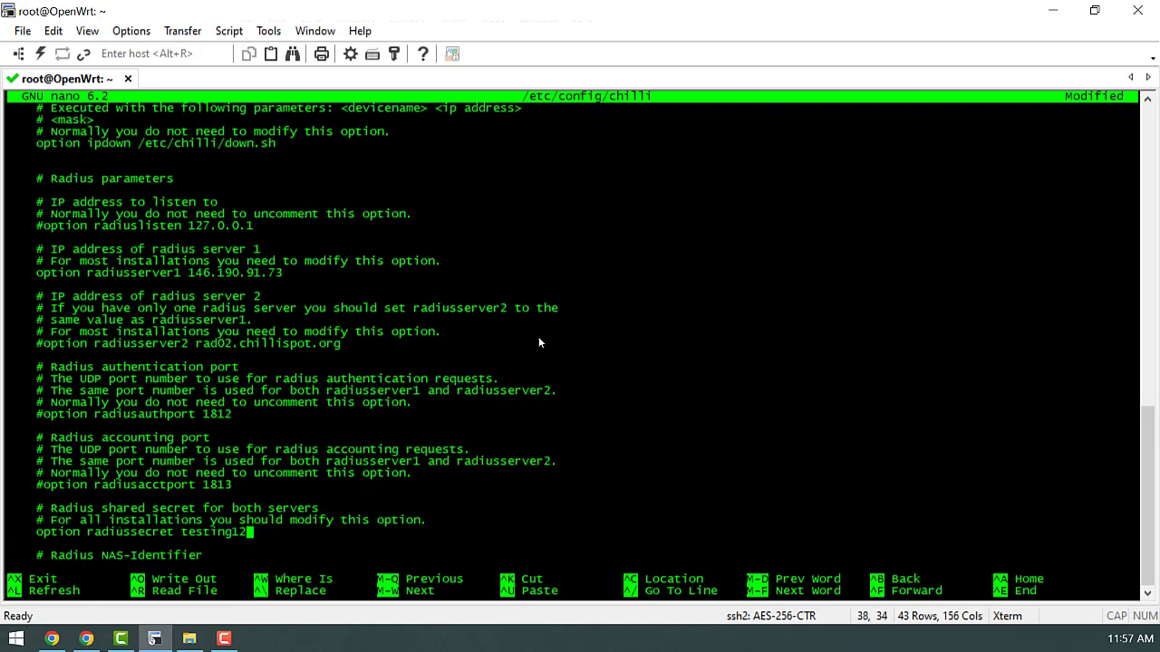
text(3)
- Change the dhcpif option from eth1 to br-lan
key(Down)
key(Page_Down)
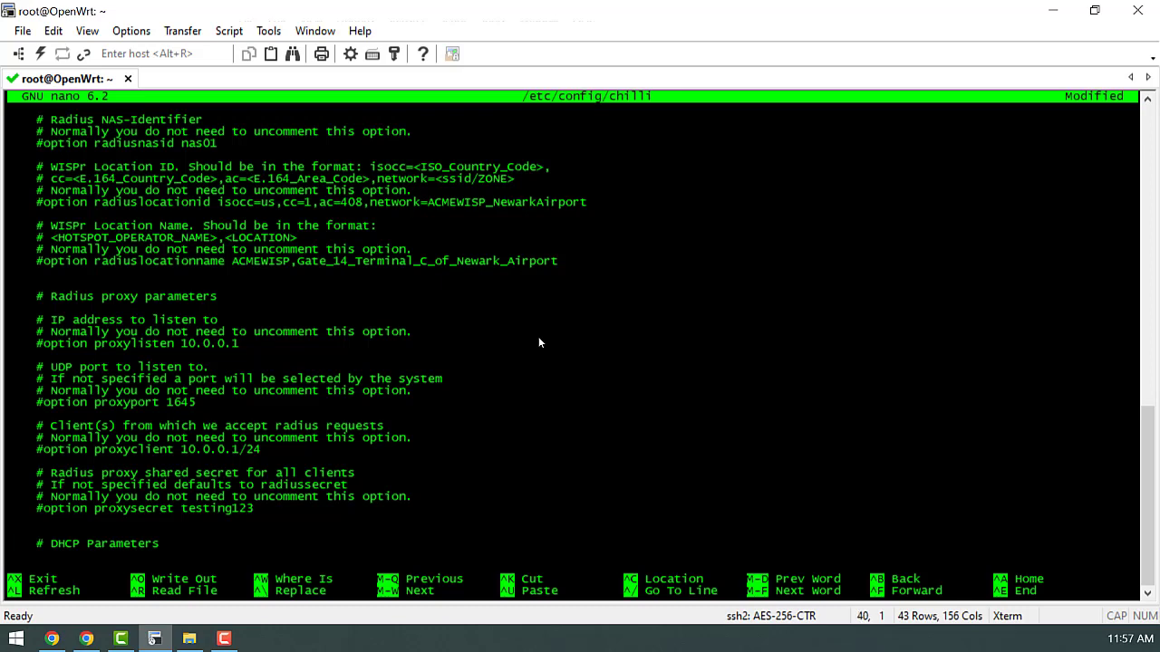
scroll(538, 343, down, 6)
key(Left)
key(BackSpace)
key(BackSpace)
key(BackSpace)
key(BackSpace)
text(br-lan)
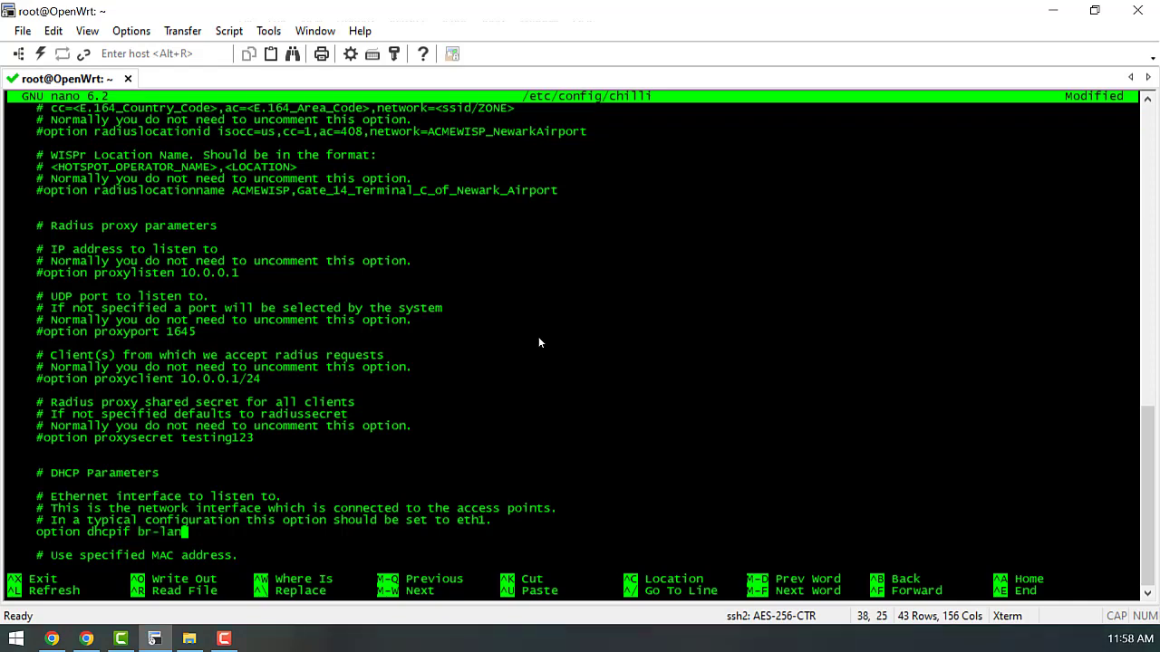
- Replace the uamserver login URL with the external portal's HTTPS address
key(Down)
key(Down)
key(Page_Down)
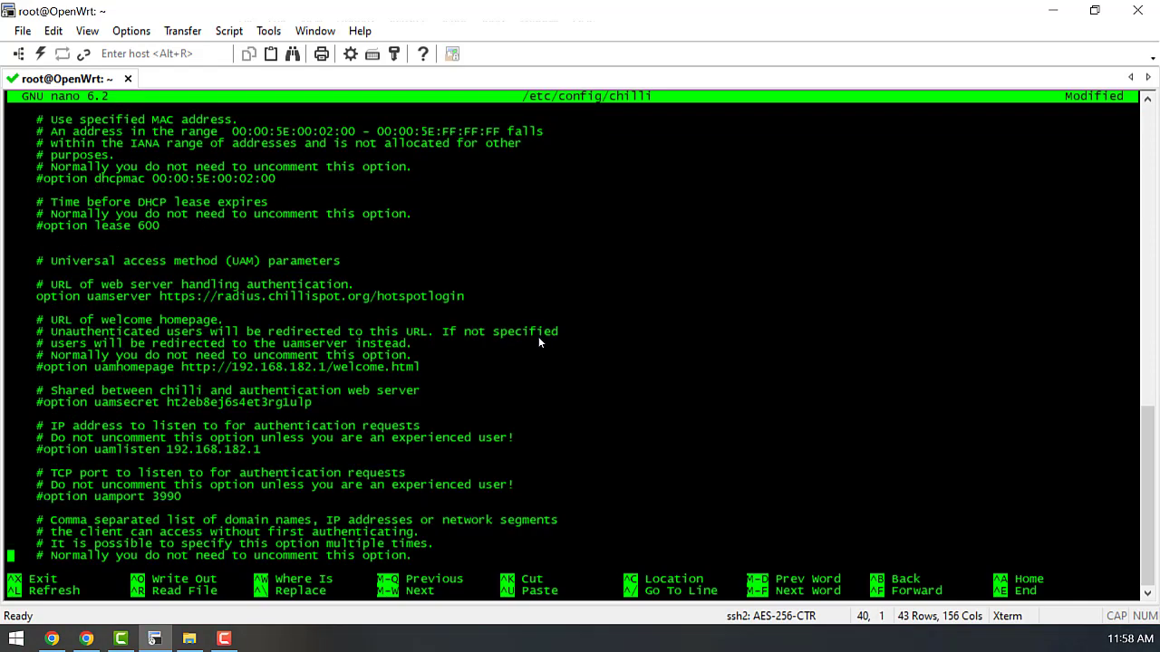
key(Up)
key(Up)
key(Up)
key(Up)
key(Up)
key(Up)
key(Up)
key(Up)
key(Up)
key(Up)
key(Up)
key(Up)
key(Up)
key(Up)
key(Up)
key(Up)
key(Up)
key(Up)
key(Up)
key(Up)
key(Up)
key(Up)
key(End)
key(BackSpace)
key(BackSpace)
key(BackSpace)
key(BackSpace)
key(BackSpace)
key(BackSpace)
key(BackSpace)
key(BackSpace)
key(BackSpace)
key(BackSpace)
key(BackSpace)
key(BackSpace)
key(BackSpace)
key(BackSpace)
key(BackSpace)
key(BackSpace)
key(BackSpace)
key(BackSpace)
key(BackSpace)
key(BackSpace)
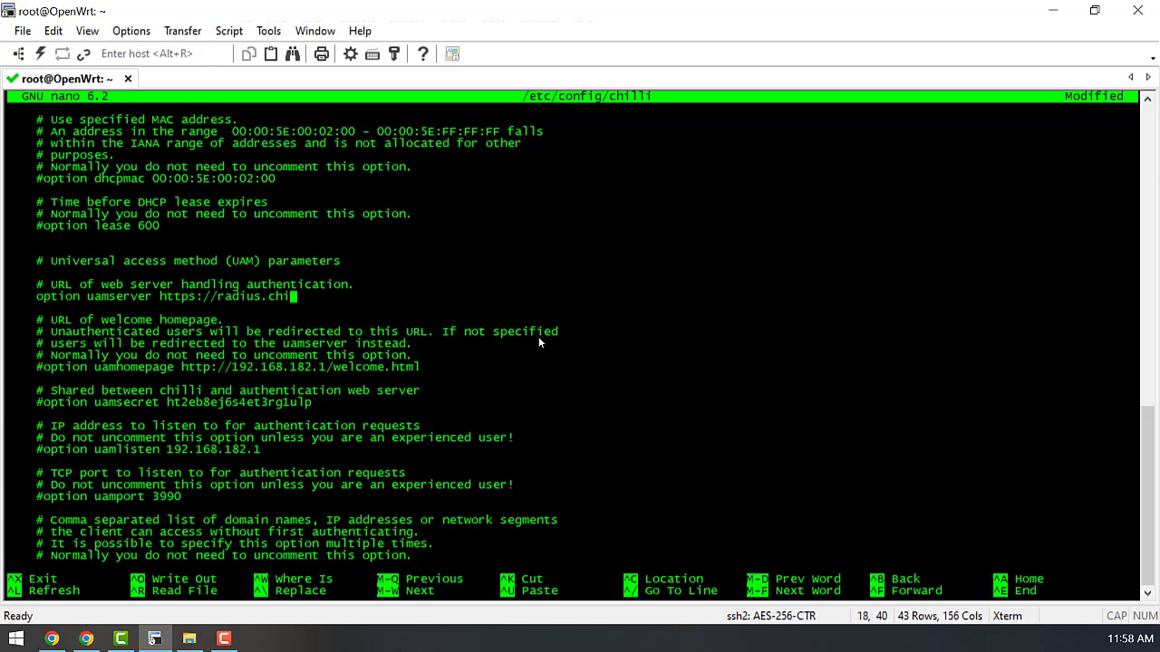
key(BackSpace)
text(portal.nasirhaf)
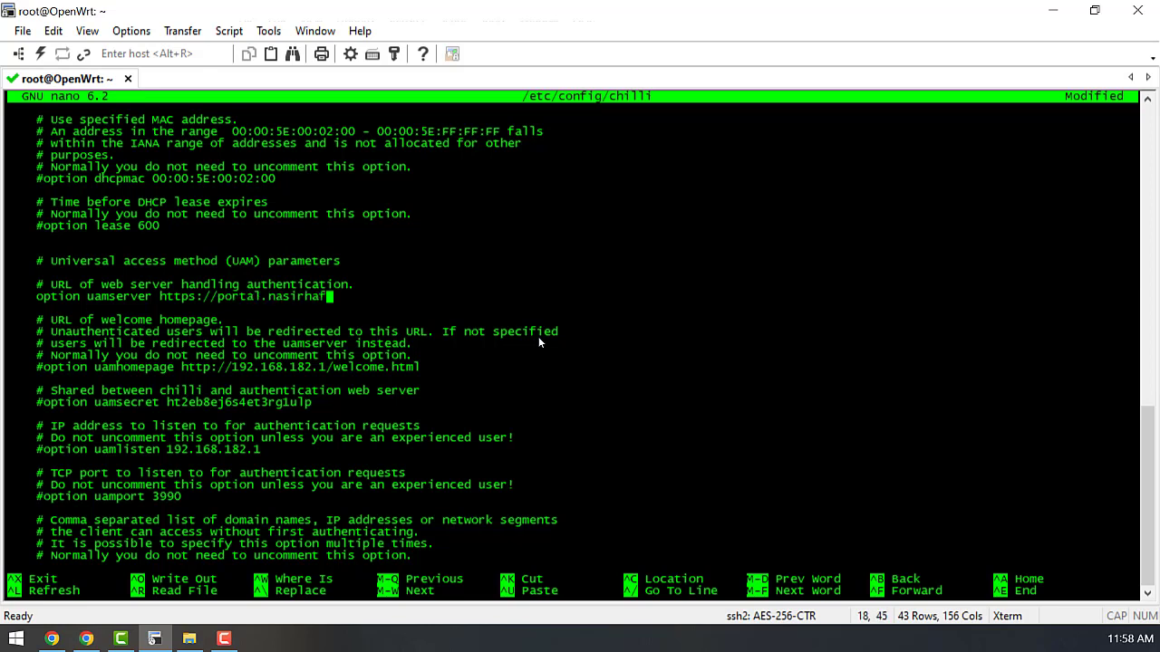
text(eez.com)
- Uncomment uamsecret, set the UAM shared secret, then save the file and exit nano
key(Down)
key(Down)
key(Down)
key(Down)
key(Down)
key(Down)
key(Down)
key(Down)
key(Down)
key(Right)
key(Right)
key(Right)
key(Right)
key(Delete)
key(End)
key(BackSpace)
key(BackSpace)
key(BackSpace)
key(BackSpace)
key(BackSpace)
key(BackSpace)
key(BackSpace)
key(BackSpace)
key(BackSpace)
key(BackSpace)
key(BackSpace)
key(BackSpace)
key(BackSpace)
key(BackSpace)
key(BackSpace)
key(BackSpace)
key(BackSpace)
key(BackSpace)
key(BackSpace)
key(BackSpace)
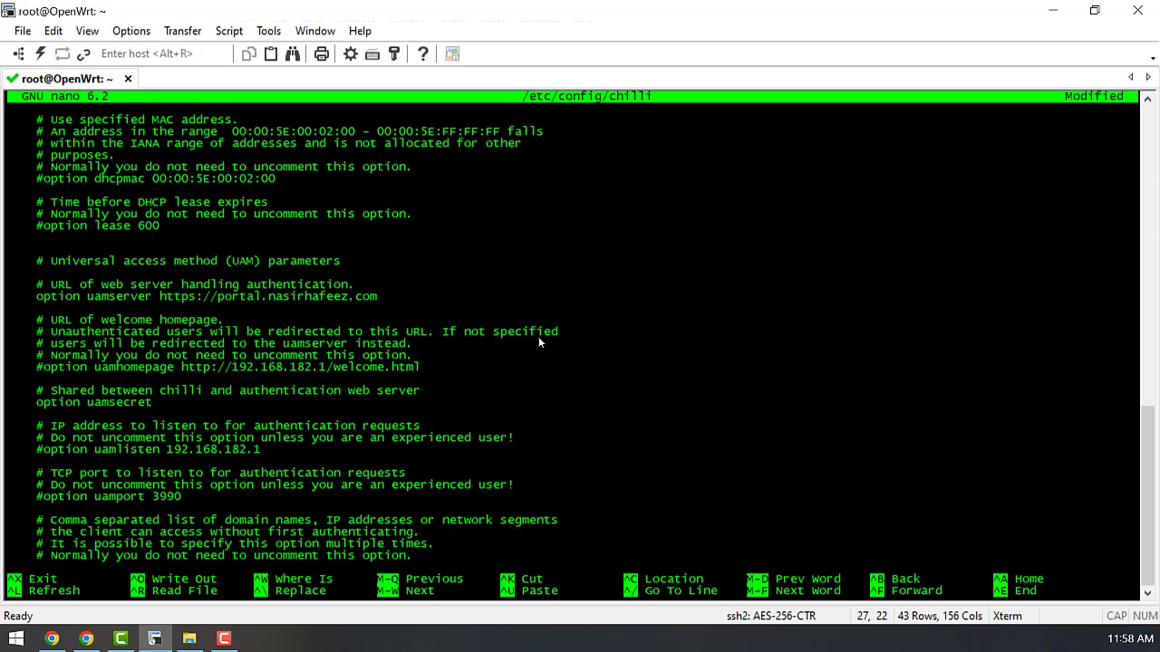
text(testing123)
key(ctrl+o)
key(Return)
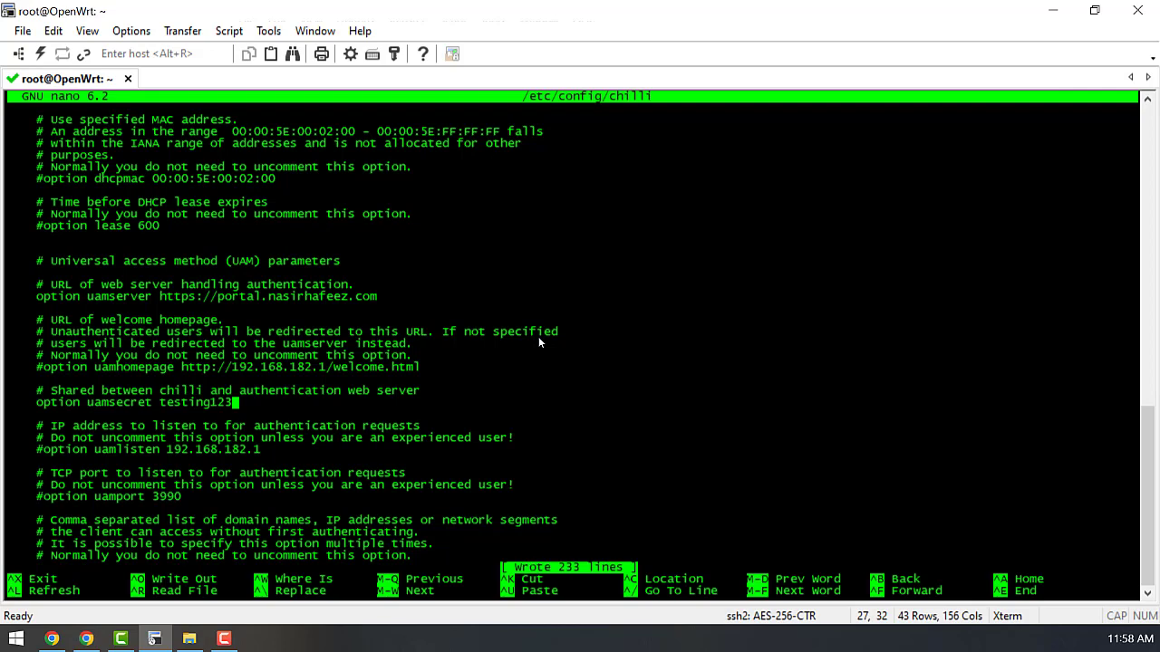
key(ctrl+x)
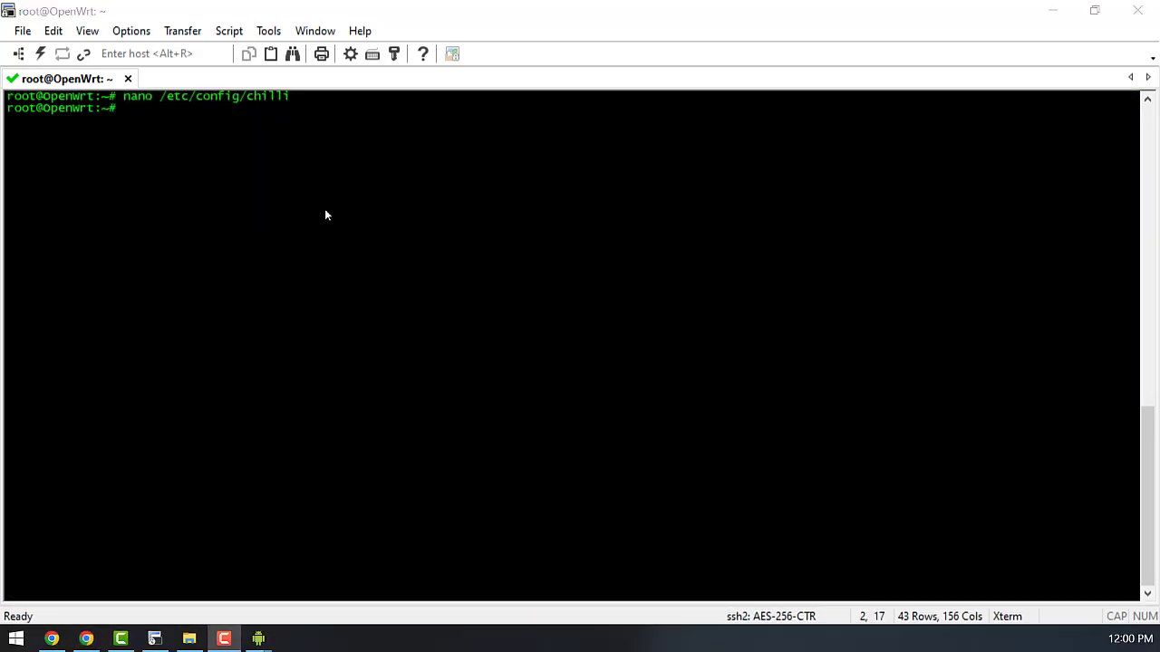
- Restart chilli with /etc/init.d/chilli stop followed by /etc/init.d/chilli start
right_click(254, 205)
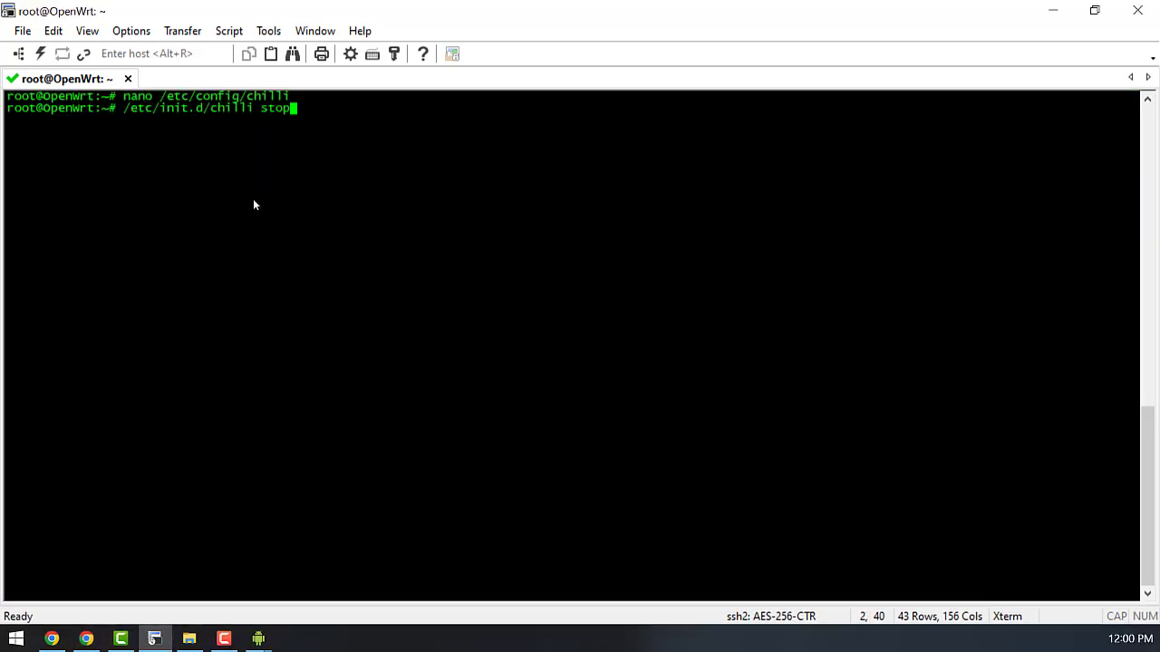
key(Return)
key(Up)
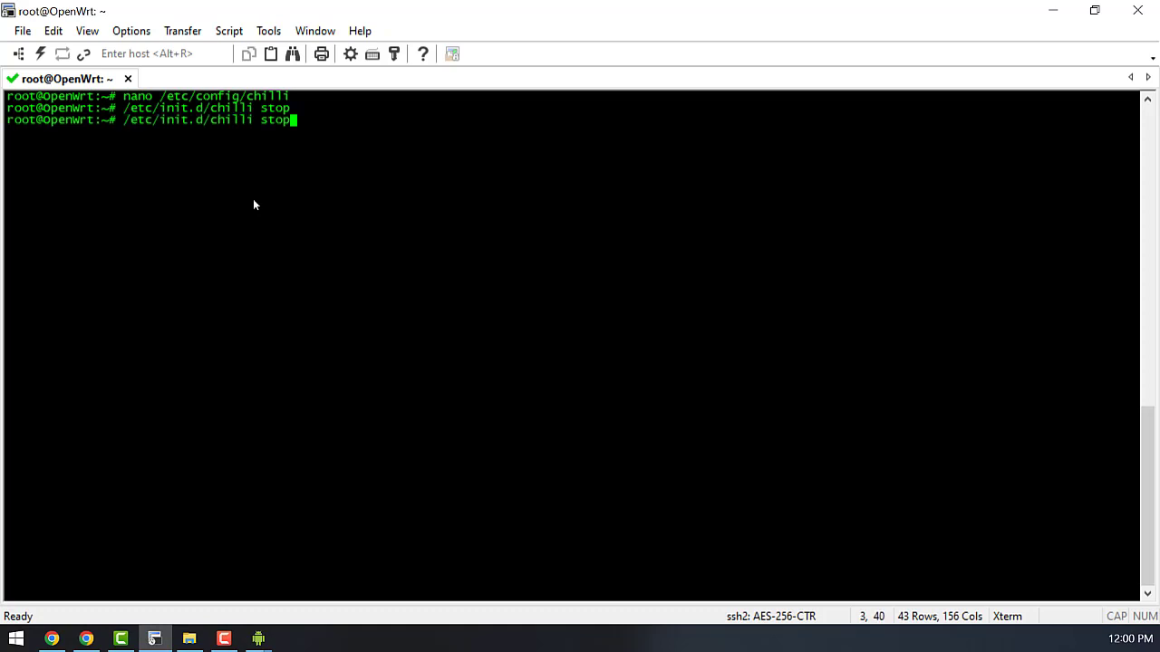
key(BackSpace)
key(BackSpace)
text(art)
key(Return)
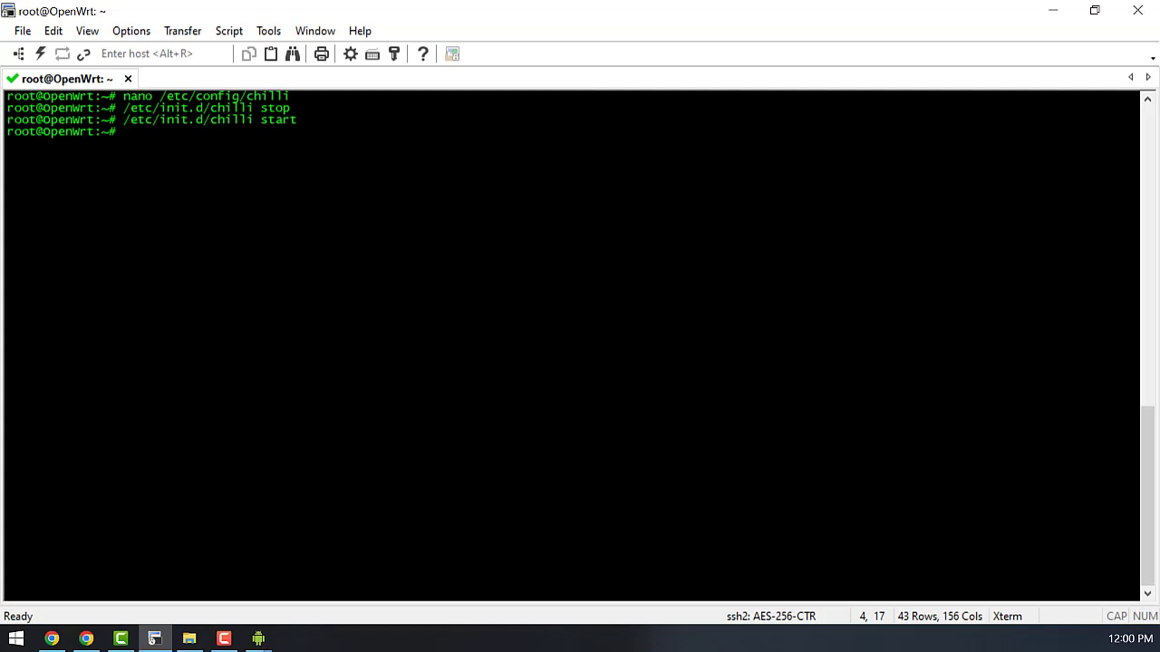
- Print the generated /var/run/chilli_cfg011cfa.conf using Tab completion
key(super+1)
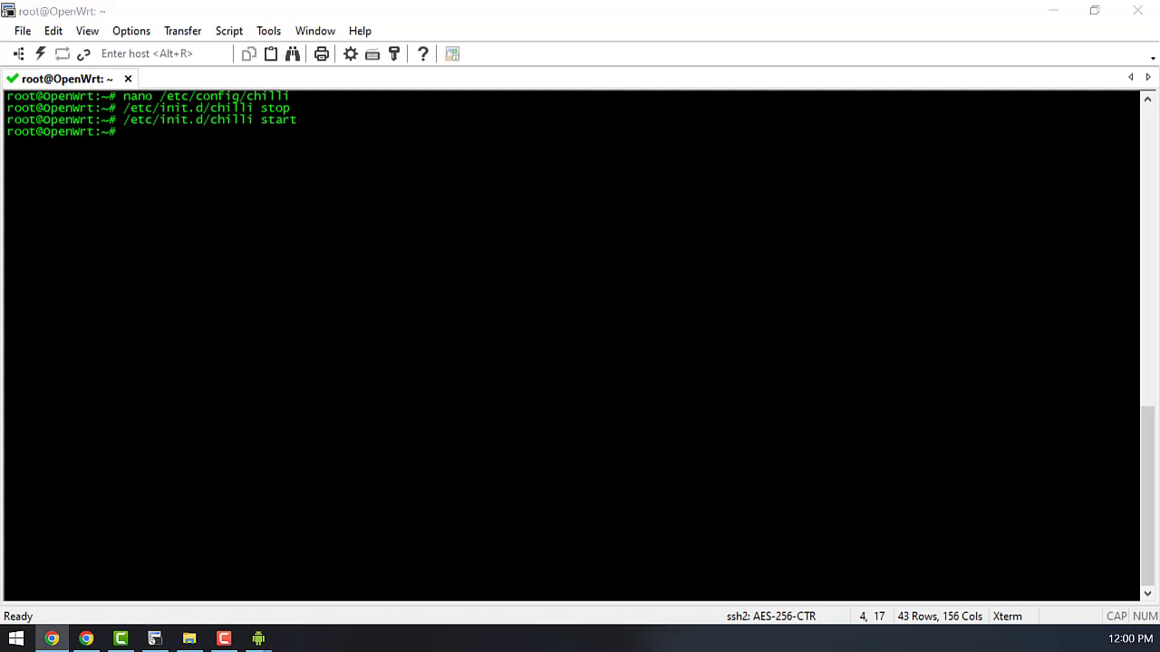
click(220, 283)
text(cat /var/run/chilli_)
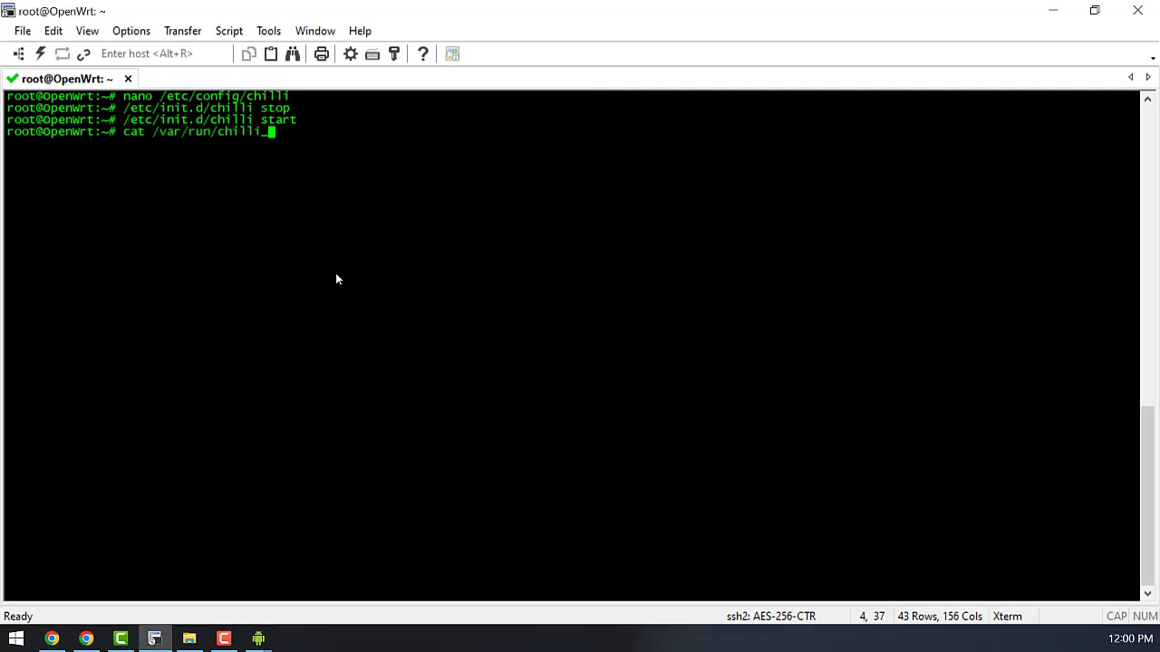
key(Tab)
text(conf)
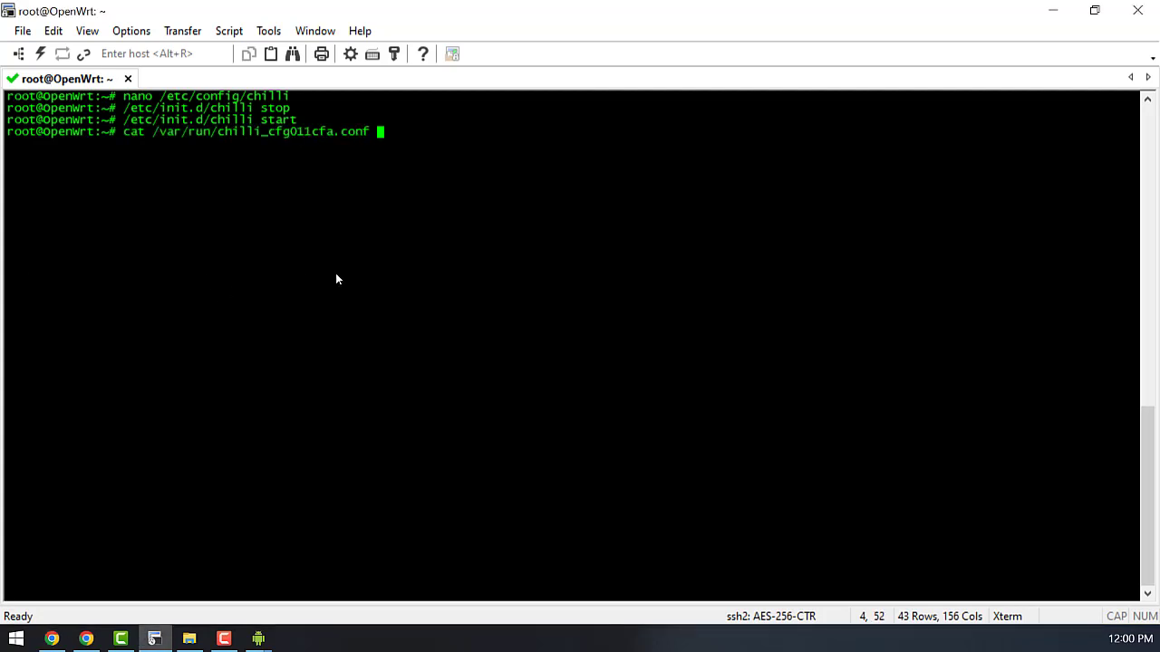
key(Return)
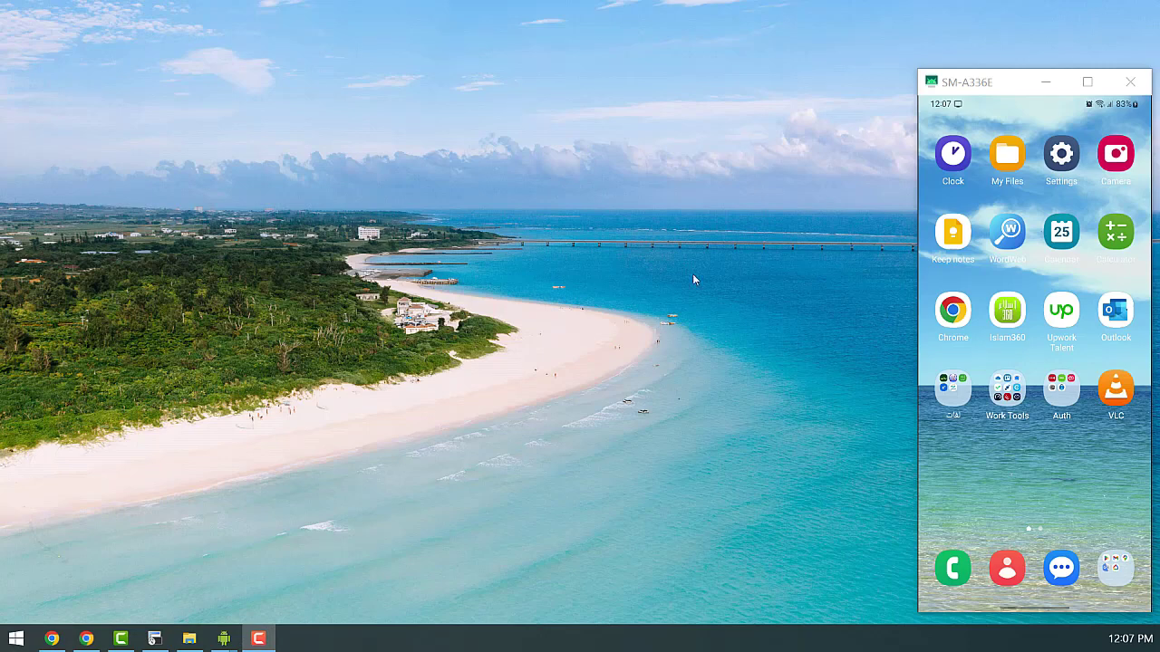
- Connect the phone to the OpenWrt Wi-Fi, always stay connected, and open the Sign in to Wi-Fi page
click(1053, 164)
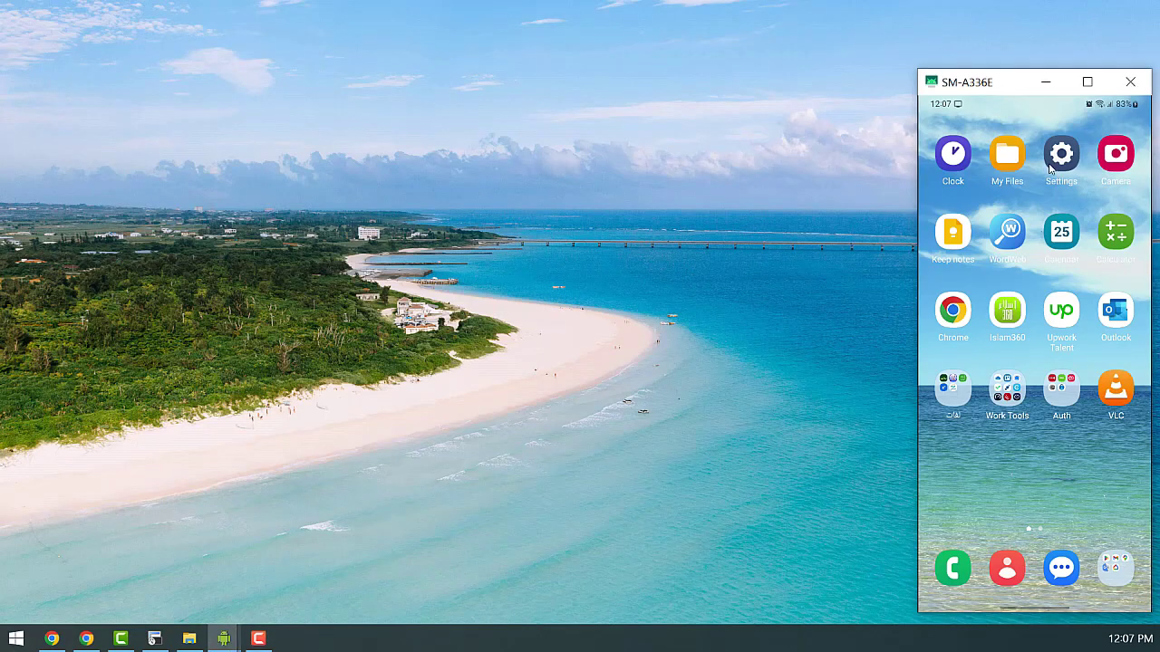
click(1016, 244)
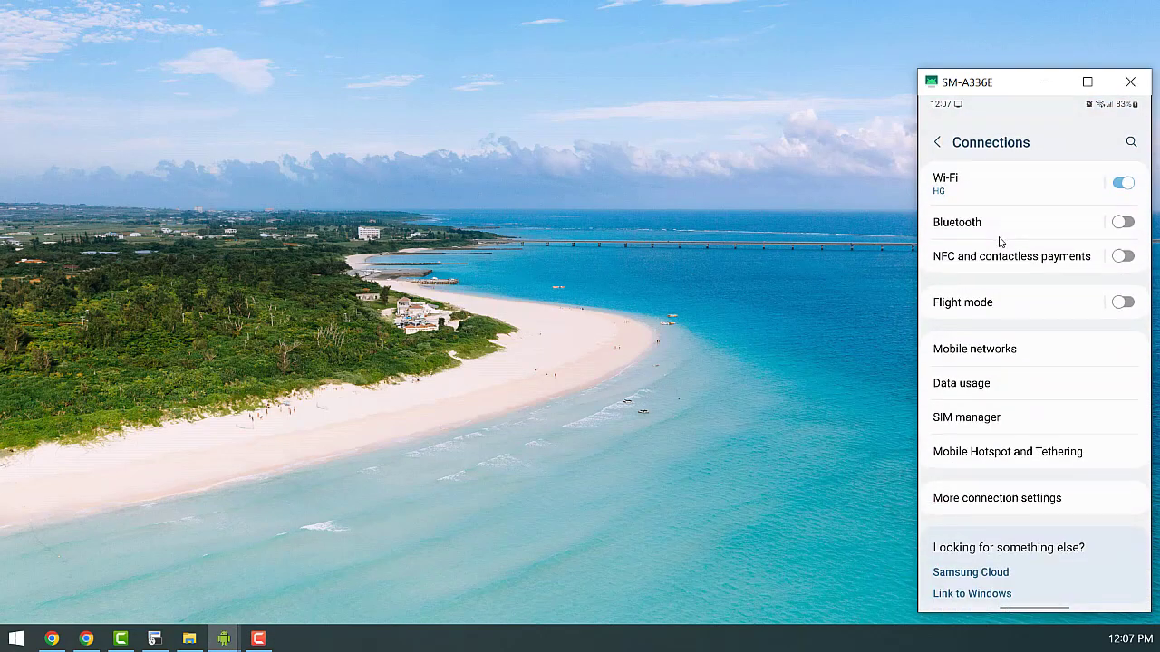
click(987, 183)
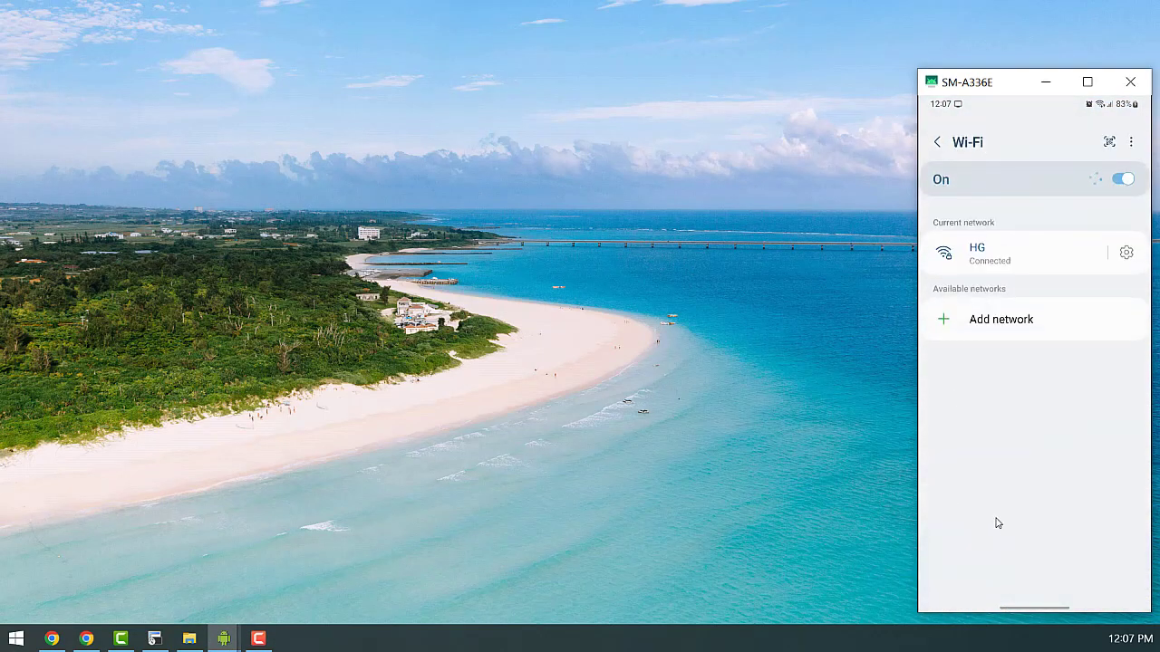
click(996, 403)
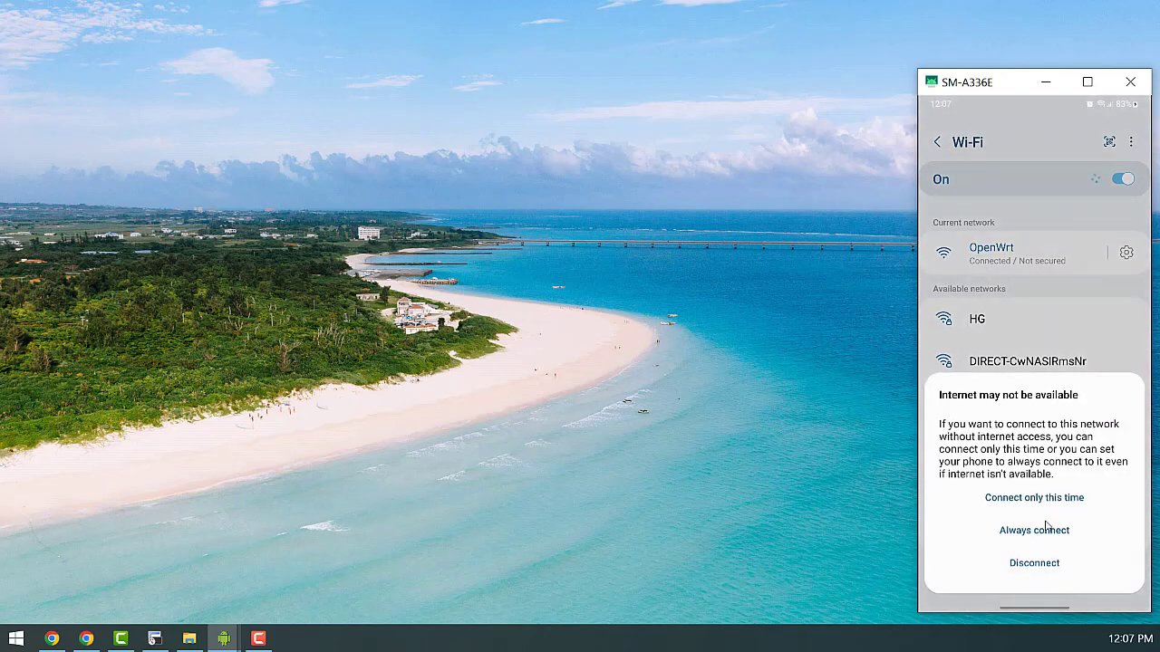
click(1049, 530)
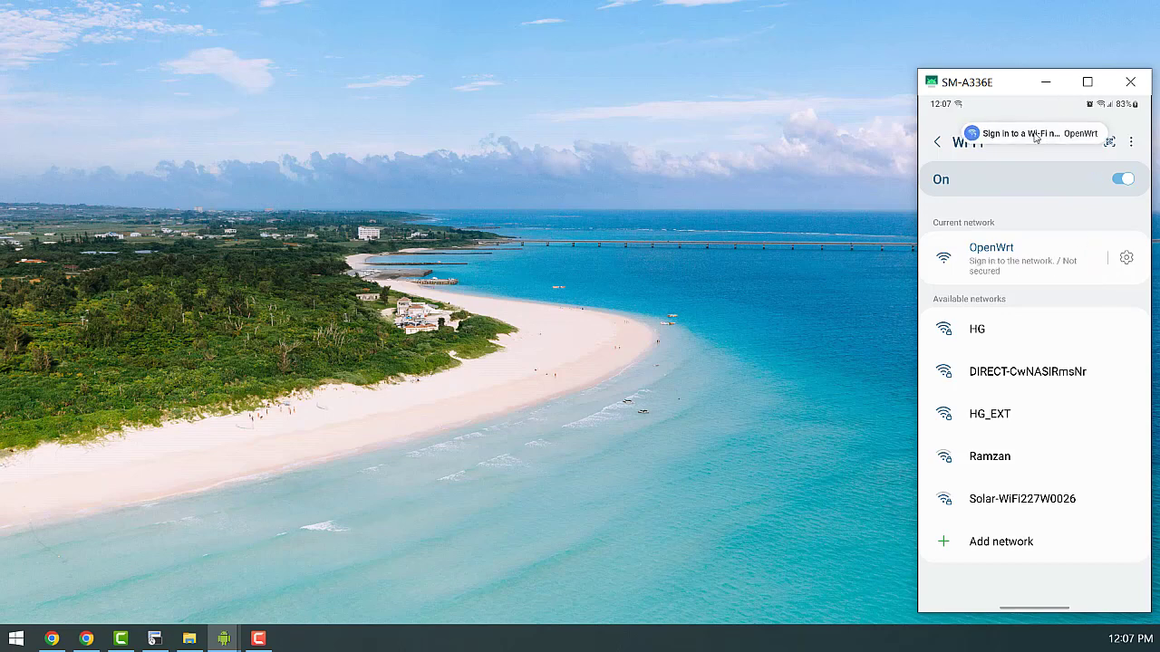
click(1036, 136)
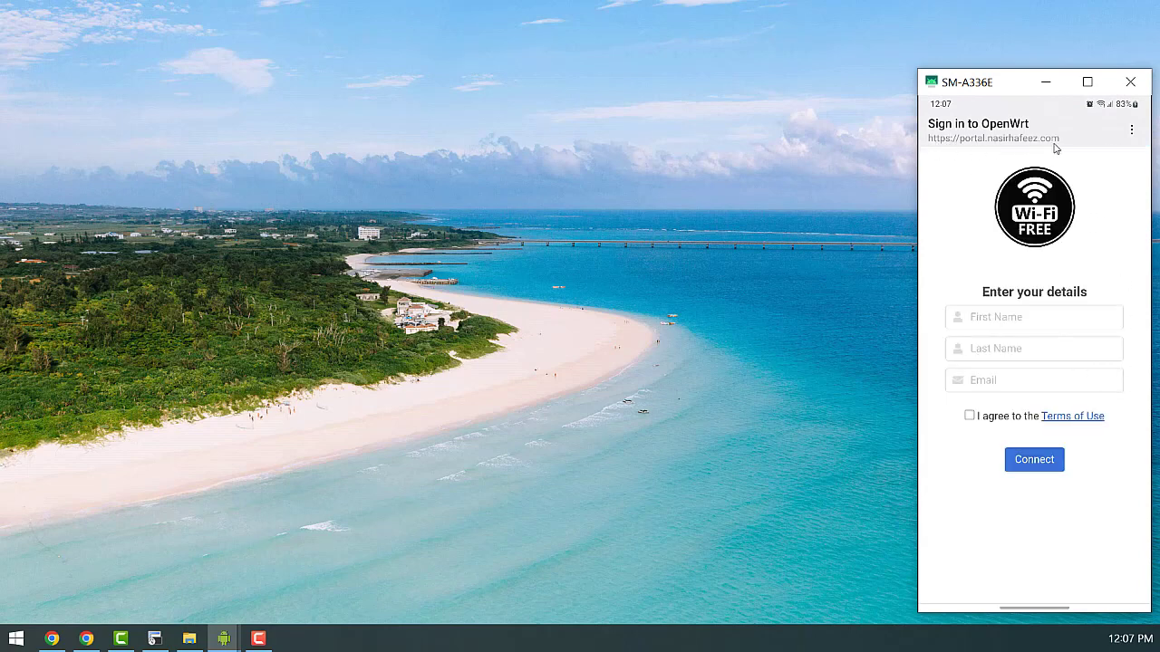
- Enter the user's first name, last name and e-mail, accept the Terms of Use, and Connect
click(1067, 317)
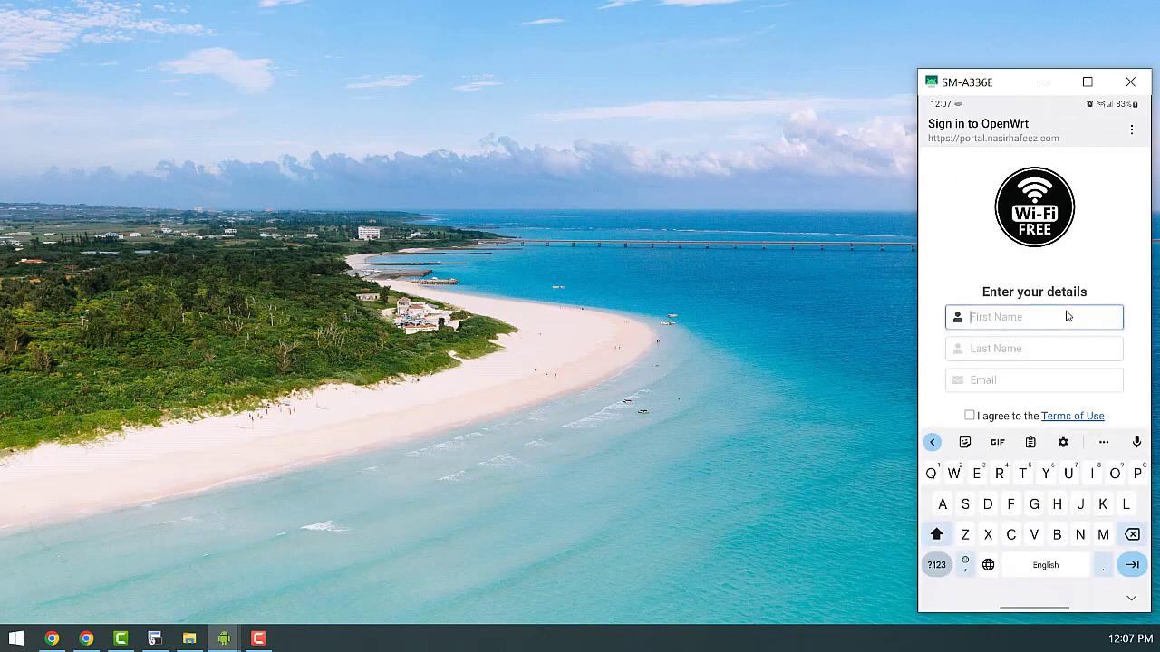
text(Nasir)
key(Tab)
text(Hf)
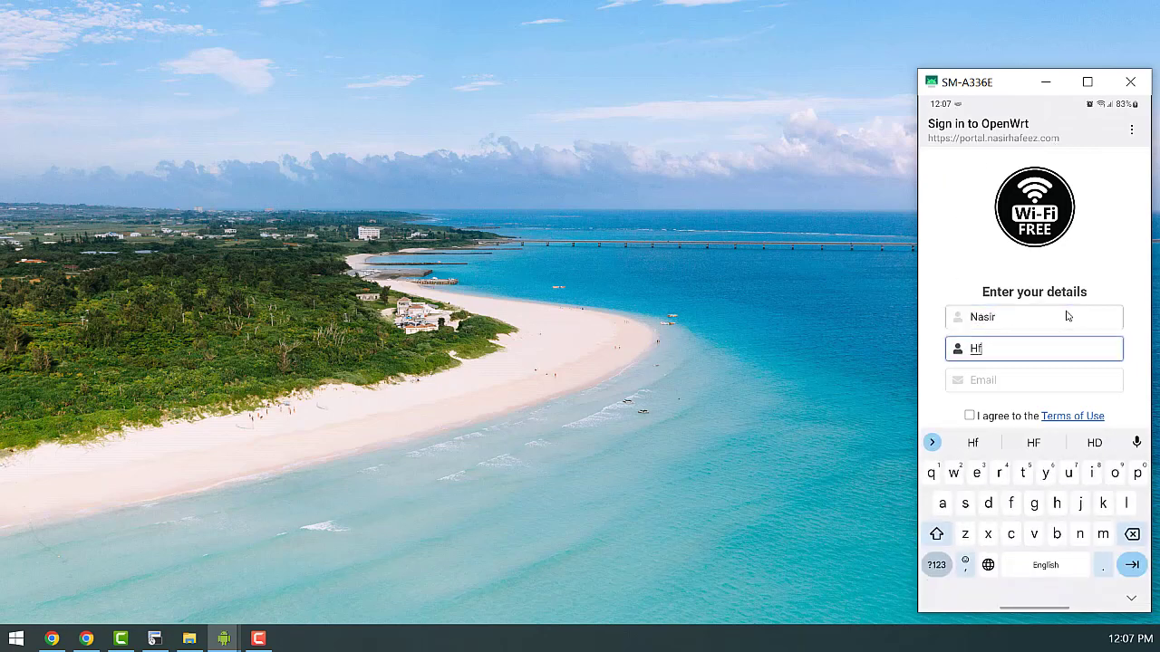
key(BackSpace)
text(afeez)
key(Tab)
text(test)
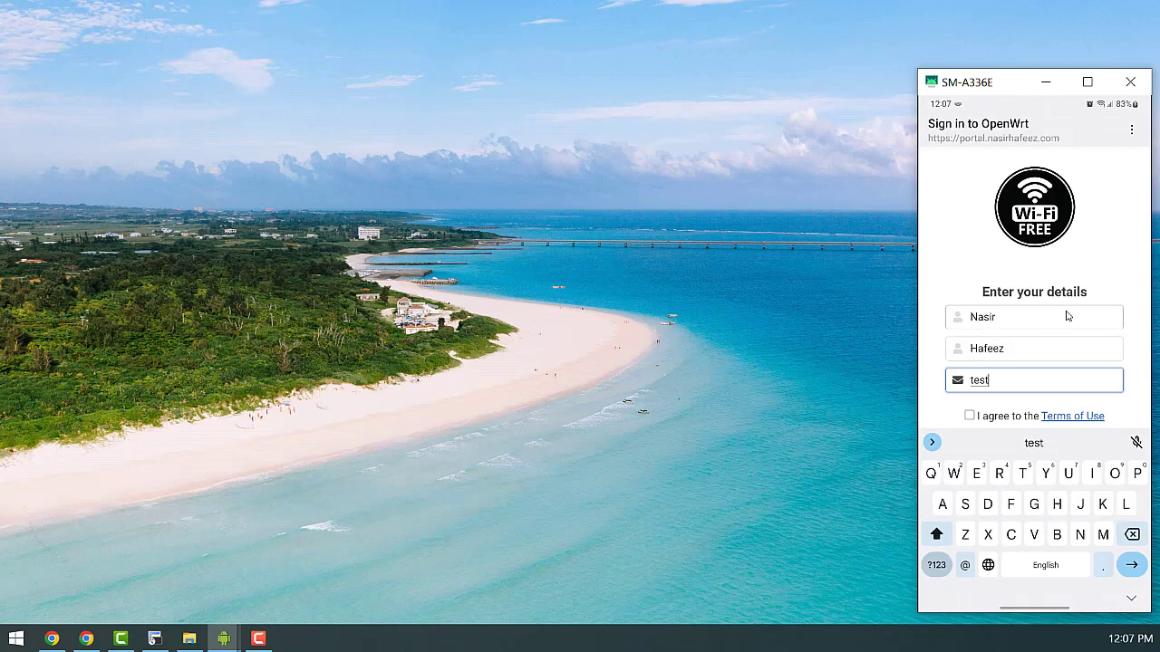
text(@xyz)
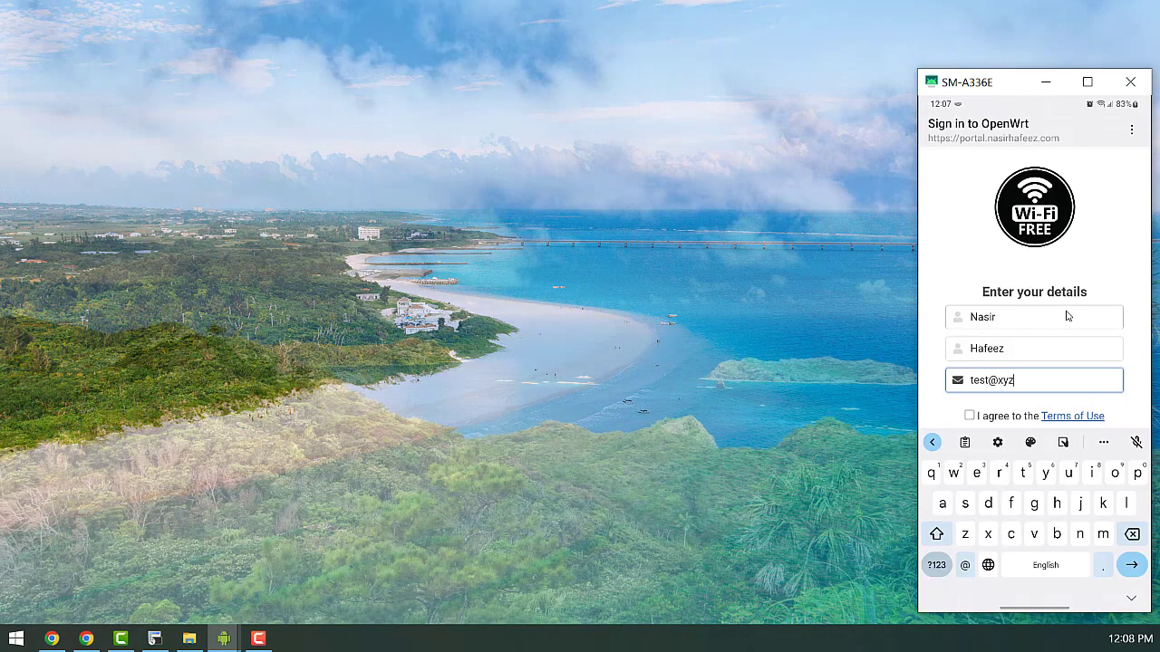
text(.com)
key(Tab)
key(space)
click(1038, 459)
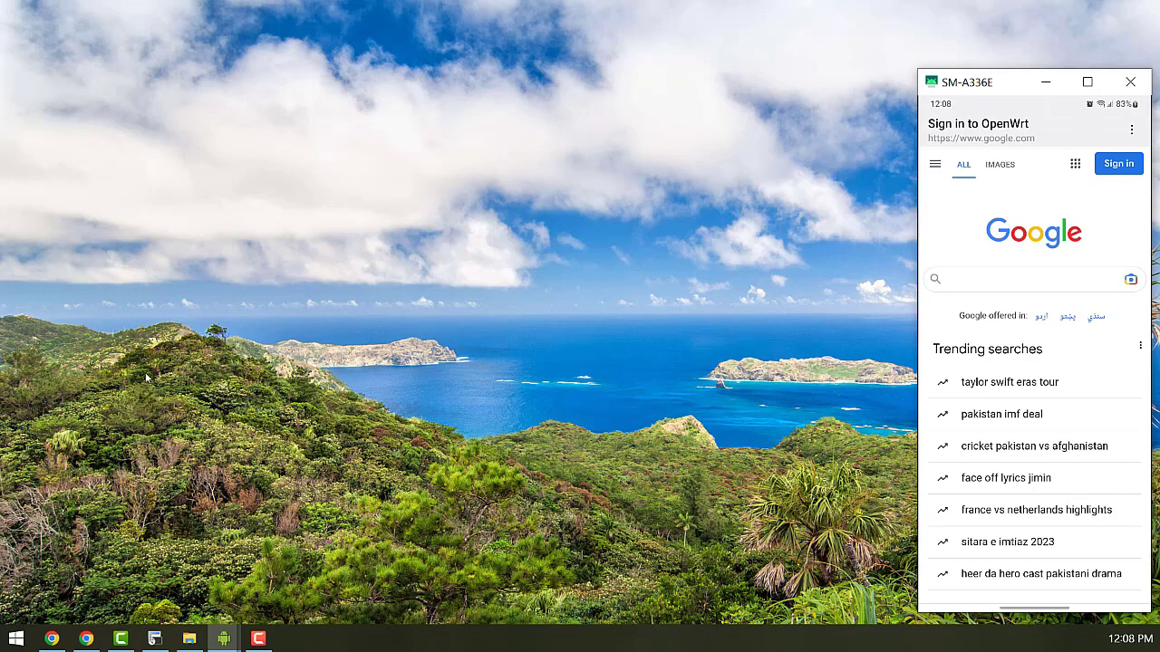
- Browse the portal database's openwrt table to see the phone's sign-in row
click(87, 638)
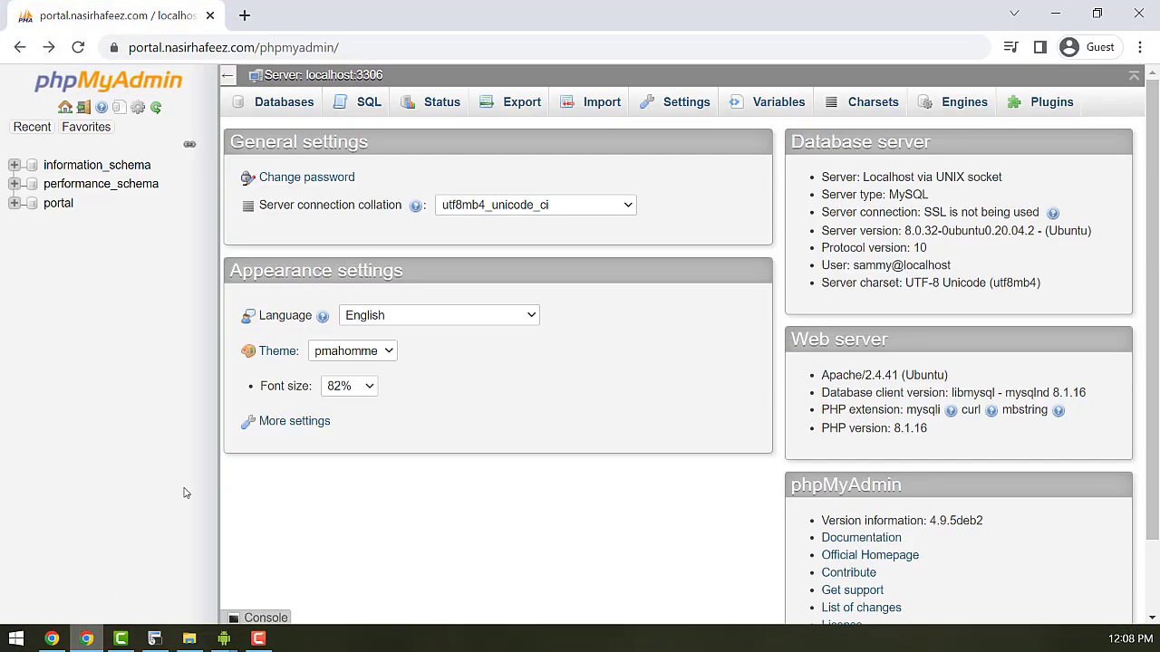
click(58, 204)
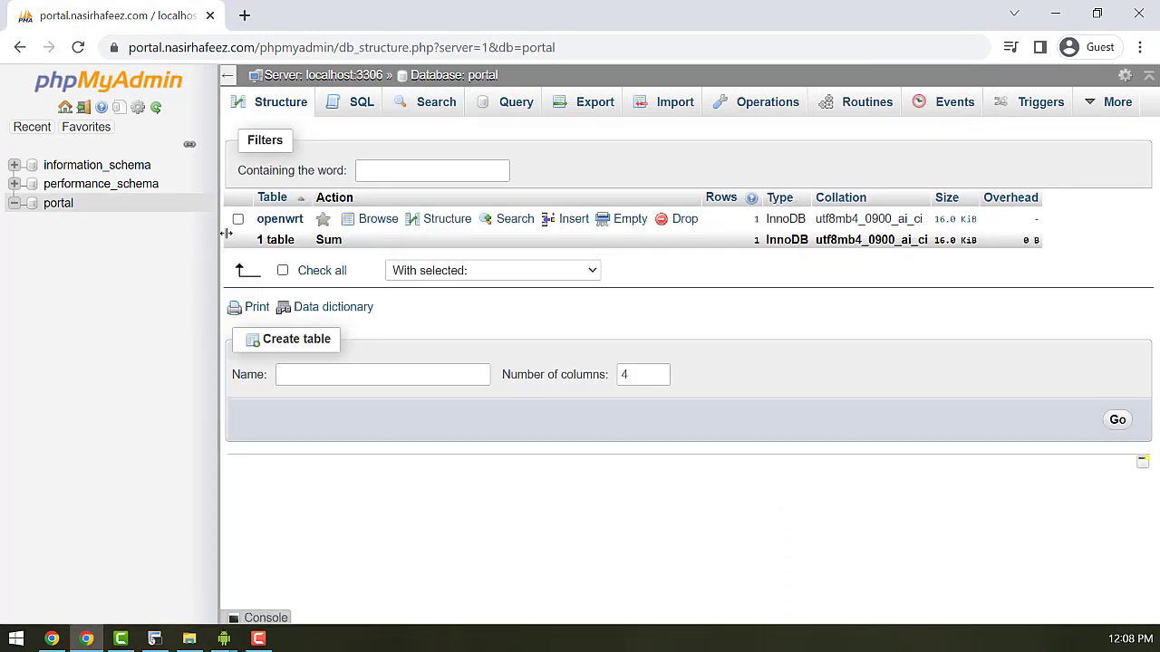
click(280, 219)
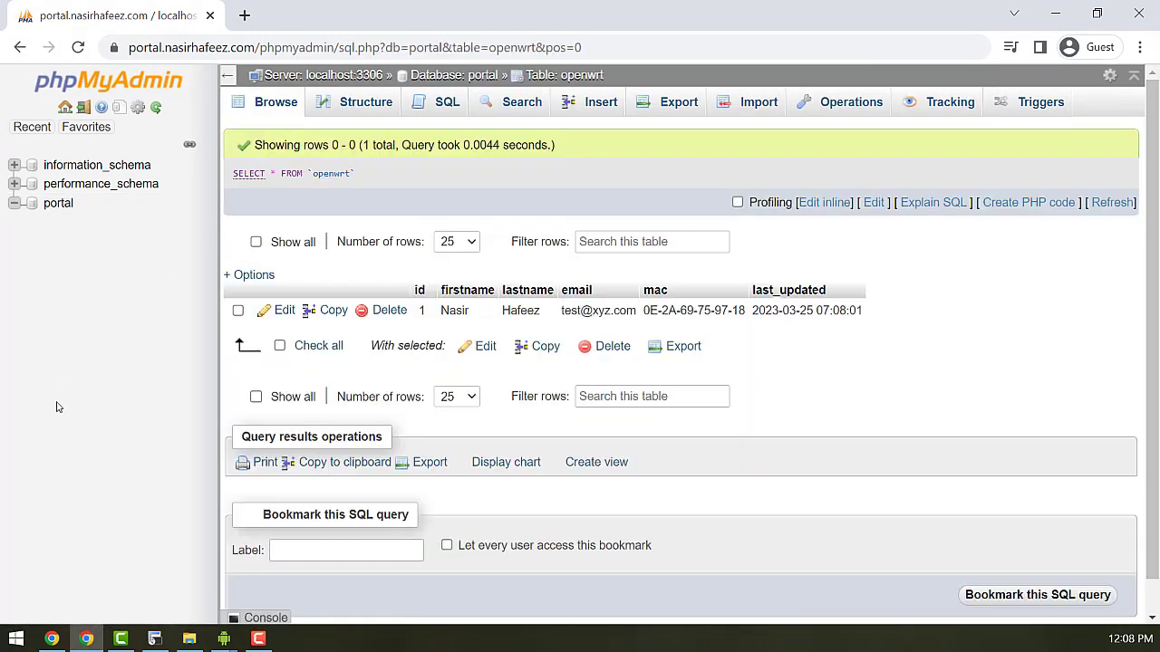